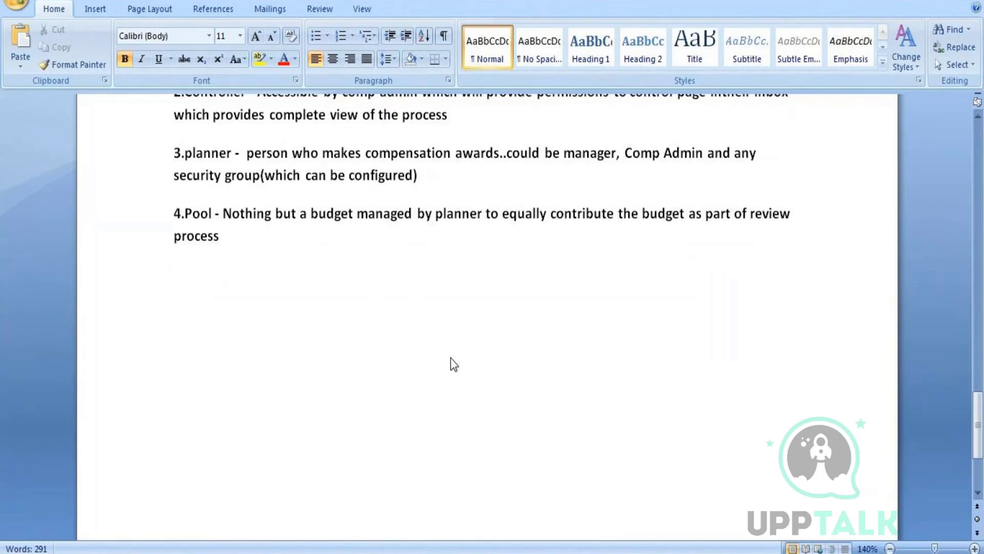
Step: Add the heading "Merit plan and process" on the new page after the Pool definition
scroll(454, 364, down, 10)
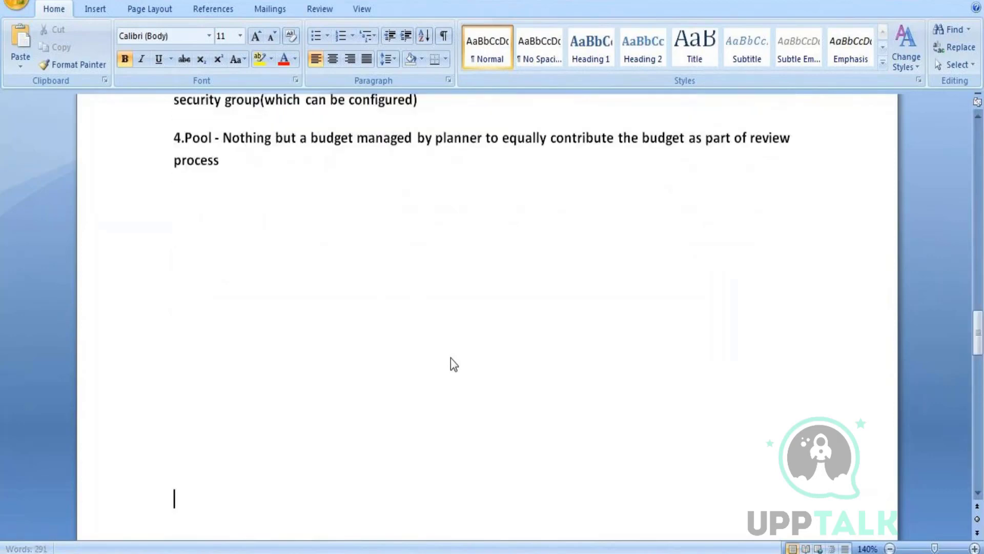
text(Me)
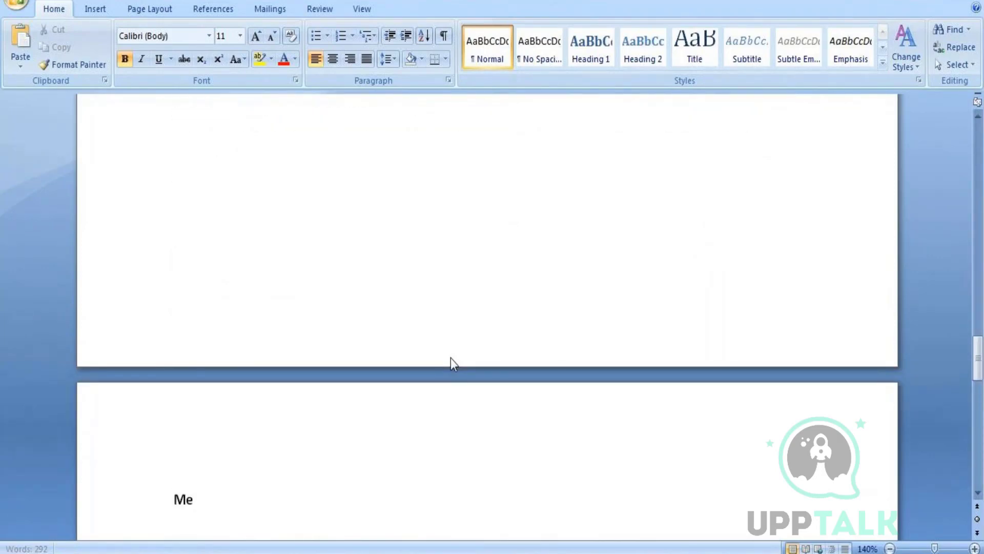
text(rit plan)
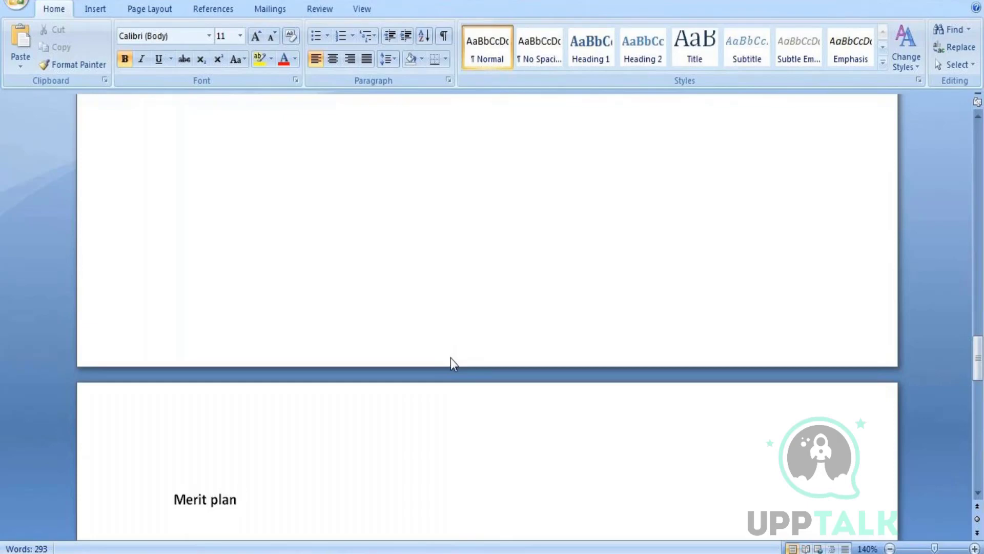
text(and p)
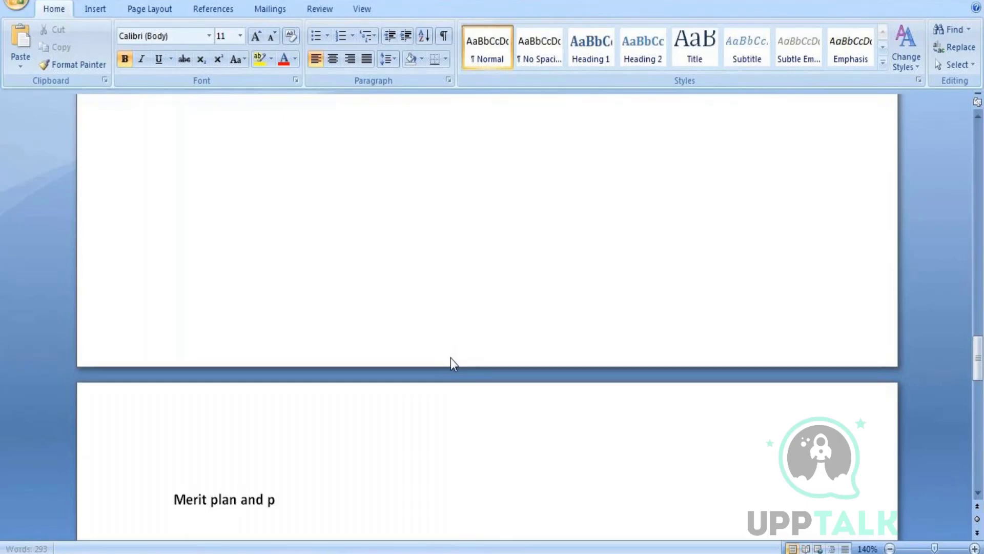
text(rocess)
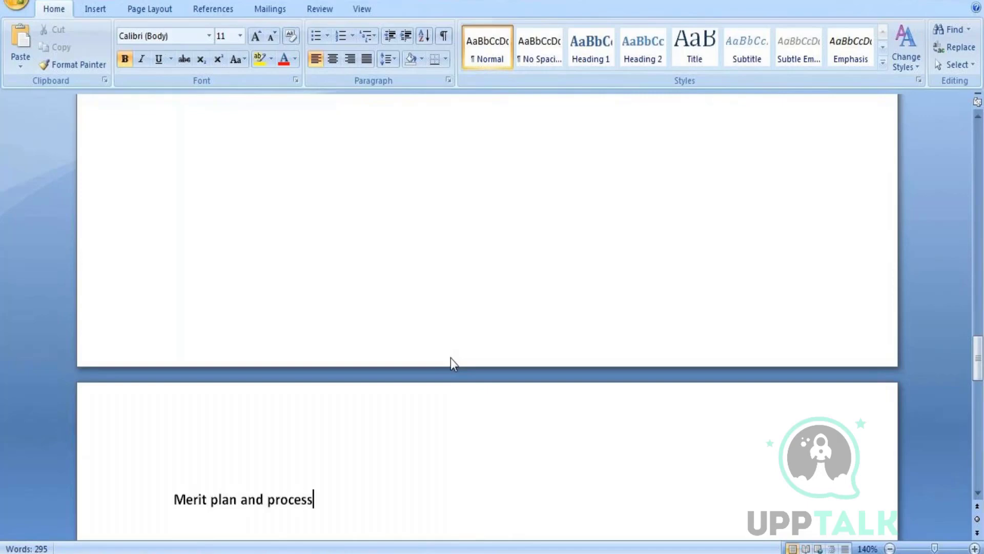
key(Return)
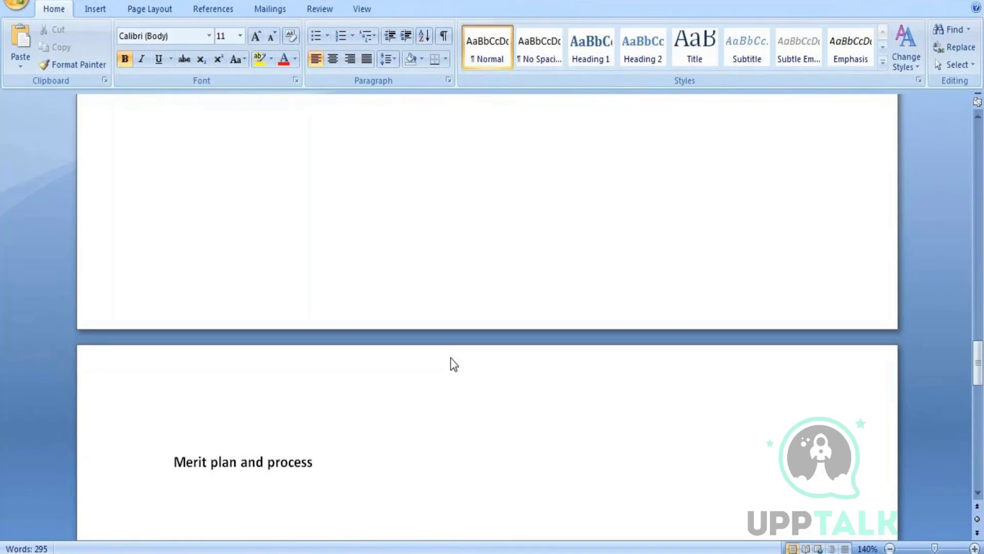
Step: Add the first point under the heading, reading "1. changes to base salary"
text(1. changes )
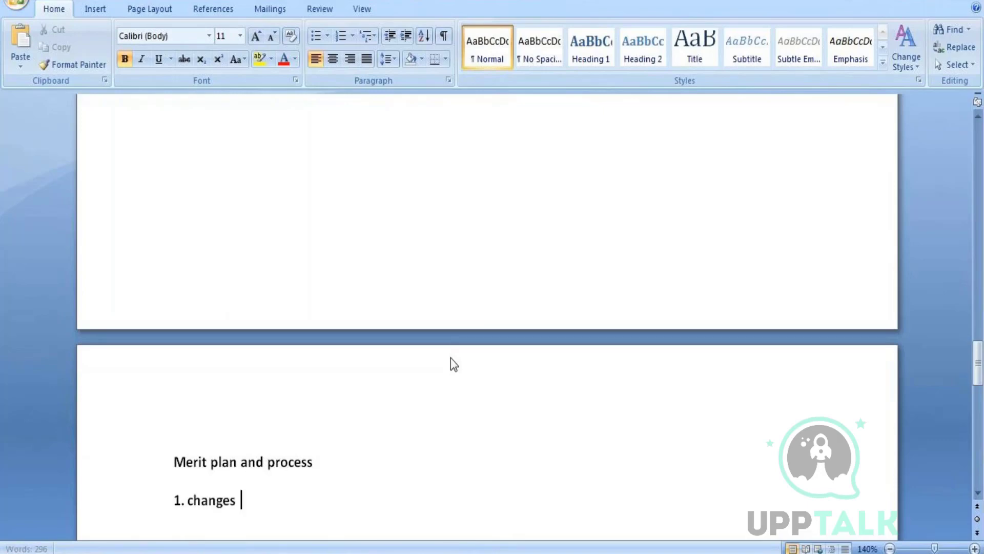
text(to bas)
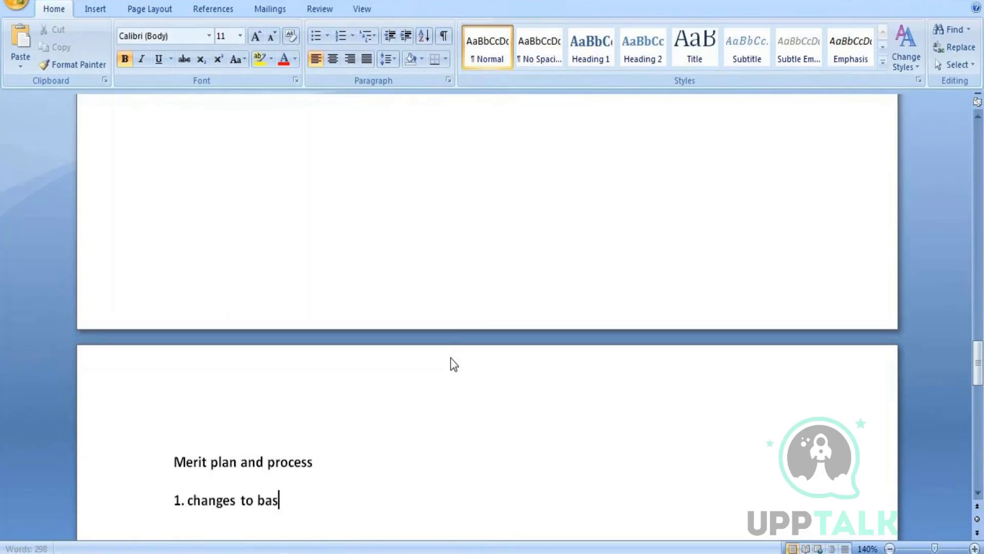
text(e salary)
key(Return)
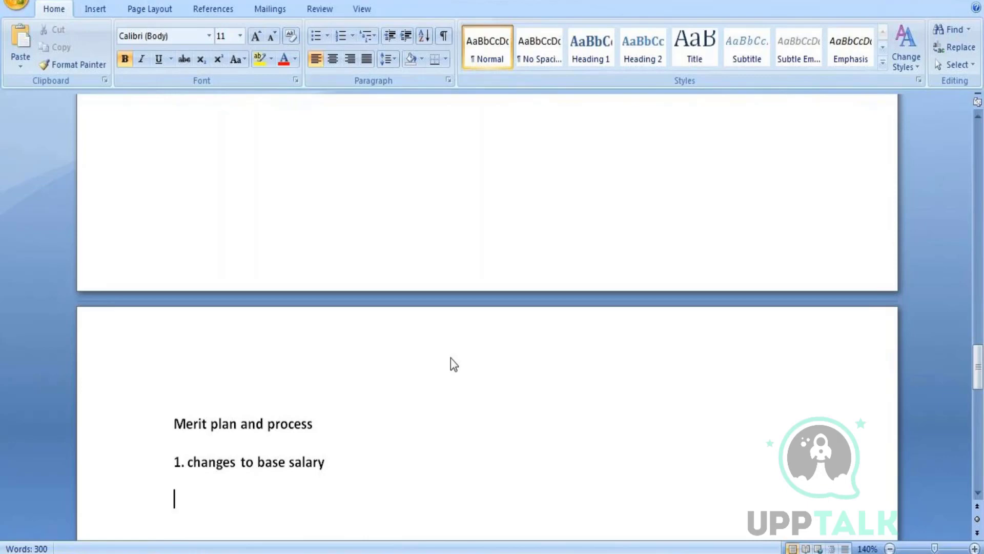
Step: Add the second point, "2.Amount/percent based", with a slash separating the words Amount and percent
text(2.)
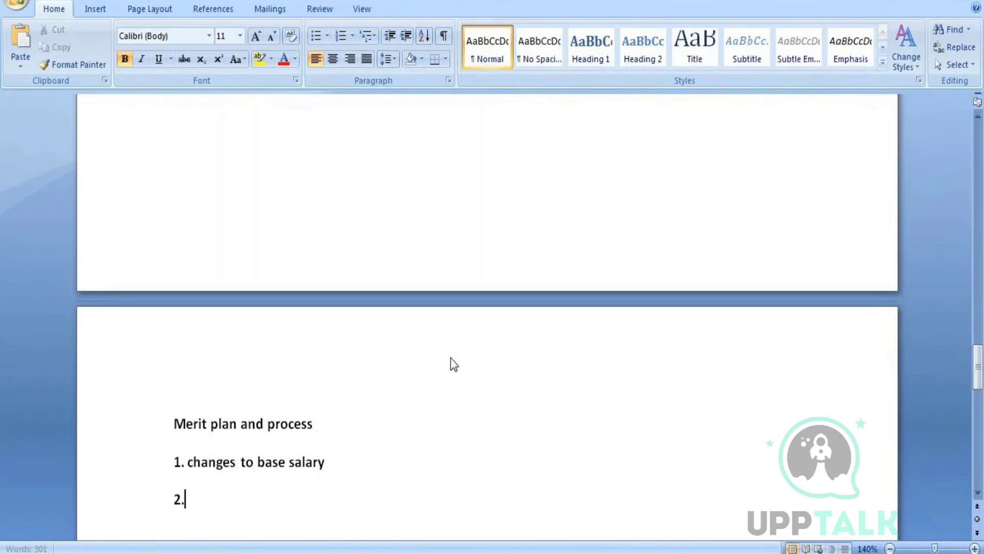
text(Amout)
key(BackSpace)
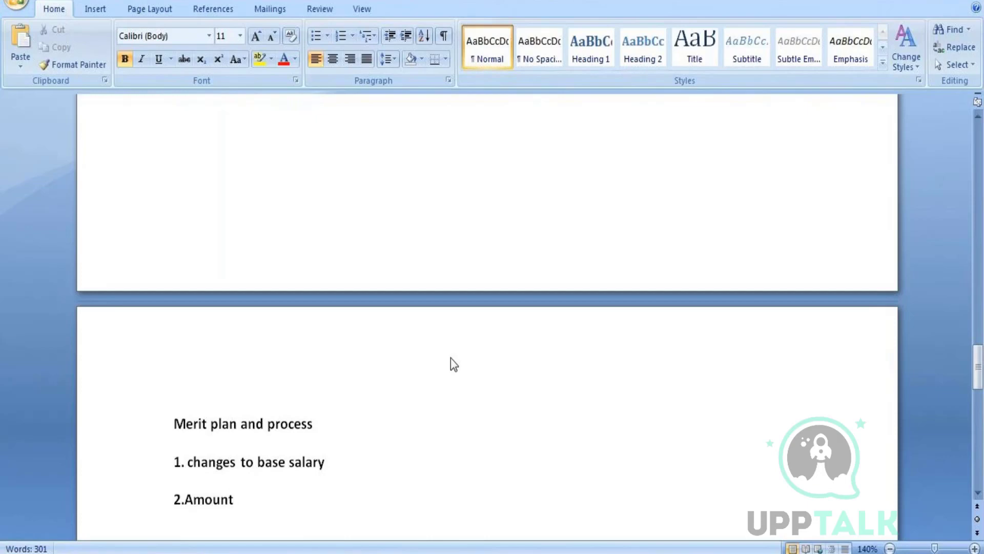
text(ntperce)
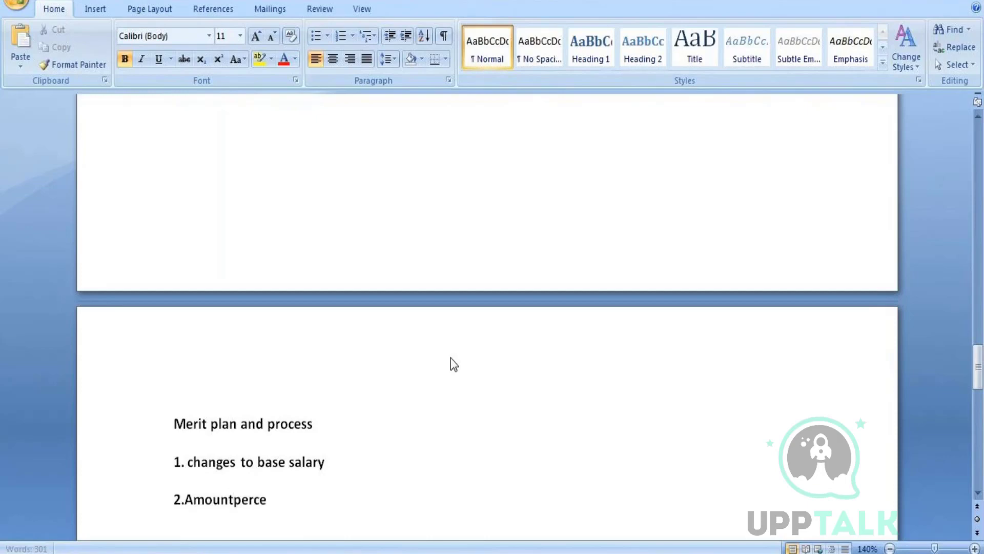
text(nt based)
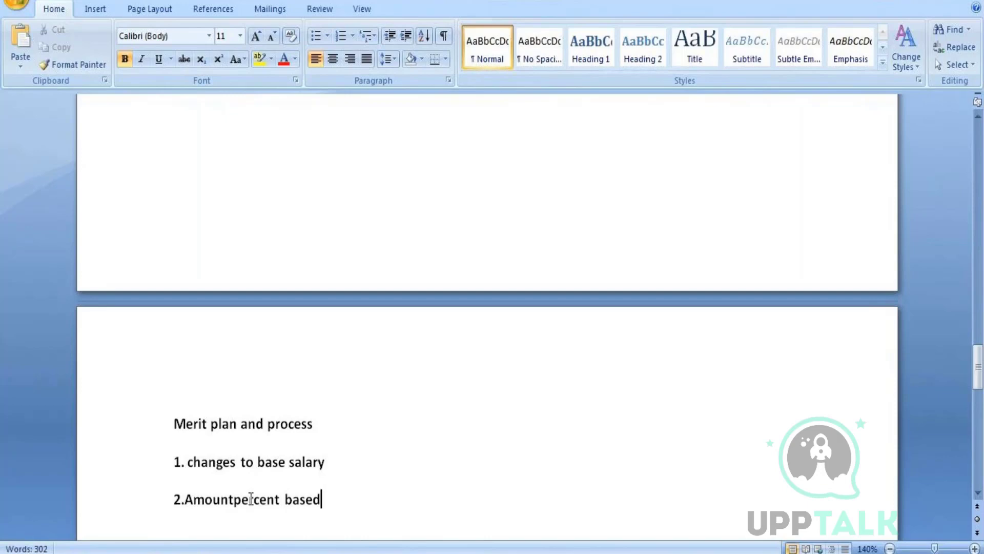
click(234, 499)
text(/)
click(340, 498)
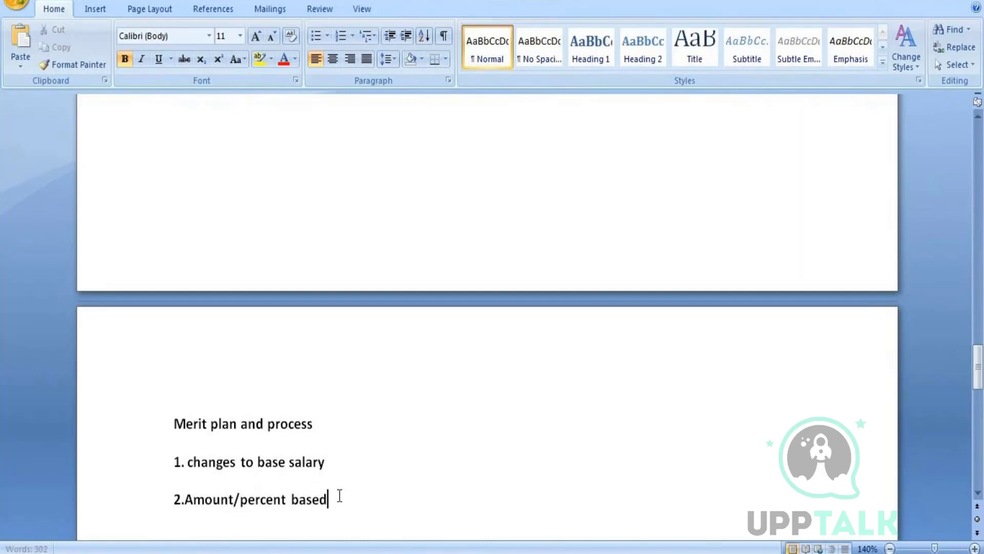
Step: Add the third point on a new line, reading "3.eligibility rule"
key(Return)
text(3)
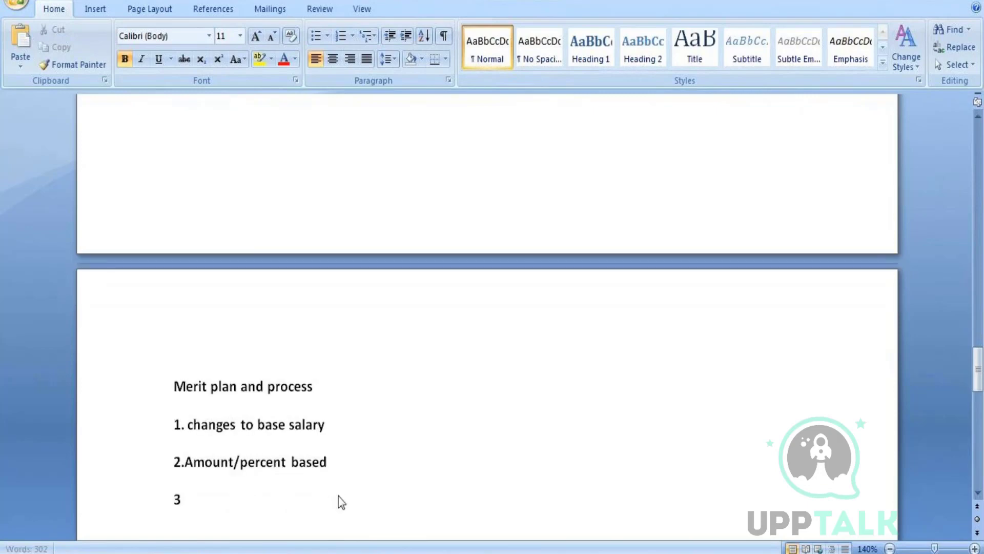
text(,)
key(BackSpace)
text(.)
text(eligib)
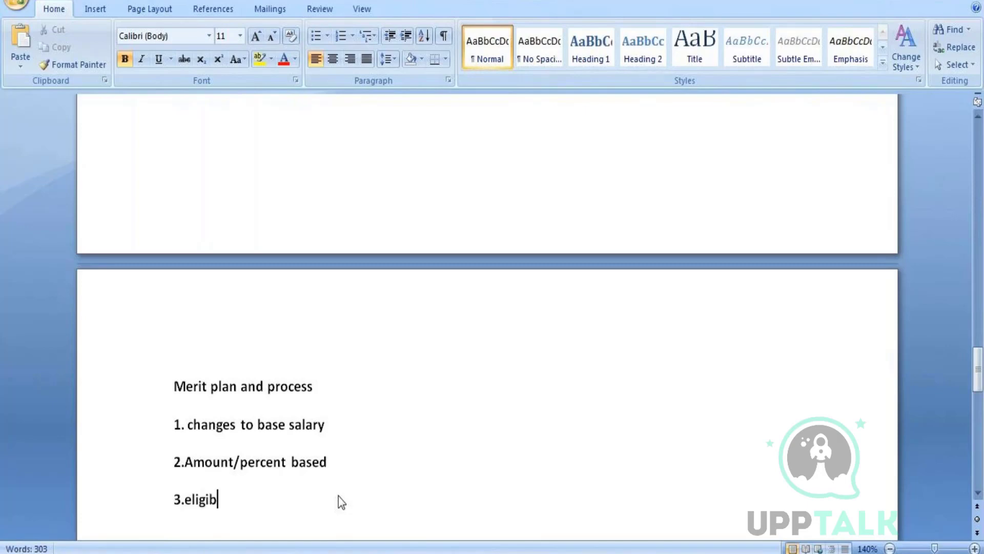
text(ility)
text(rule)
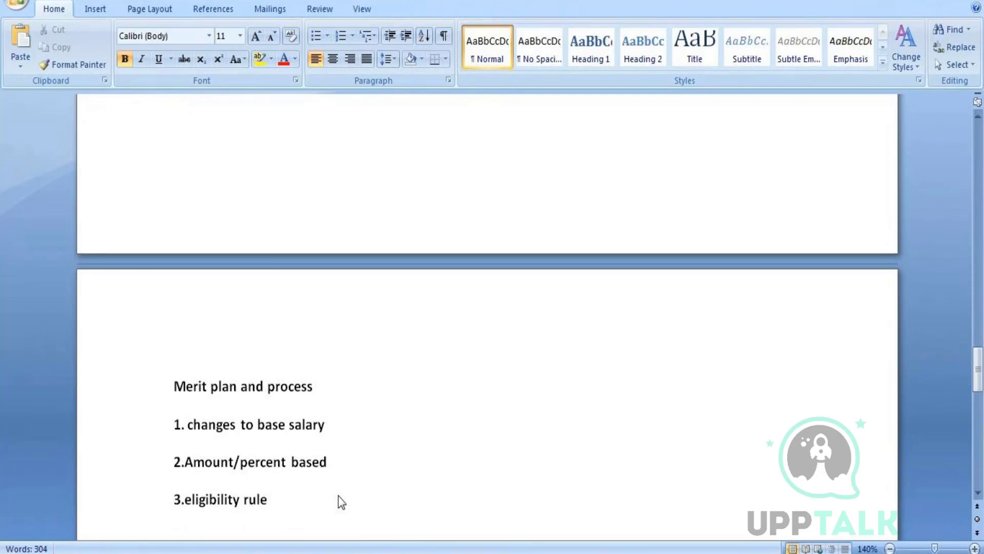
Step: Add the fourth point on a new line, reading "4. Allow Override"
key(Return)
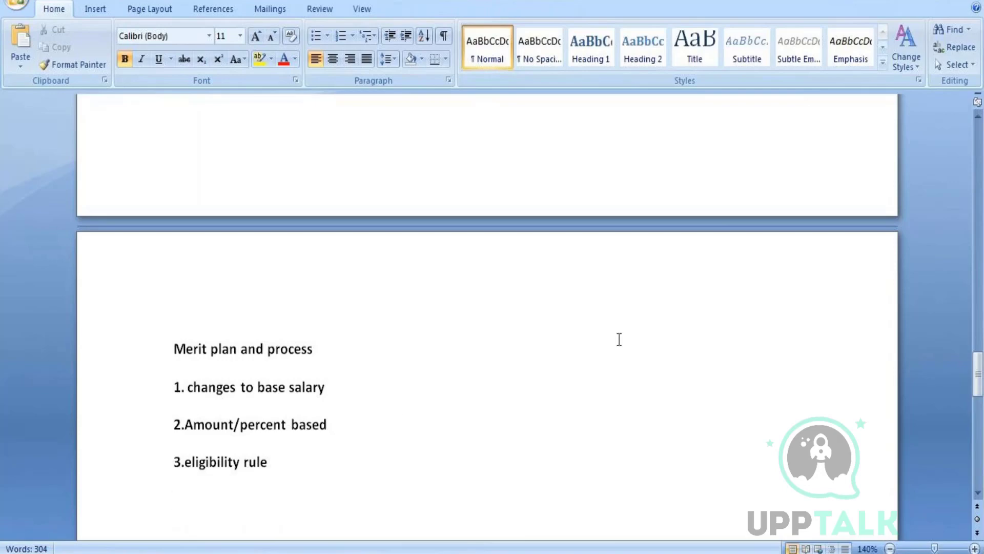
text(4. )
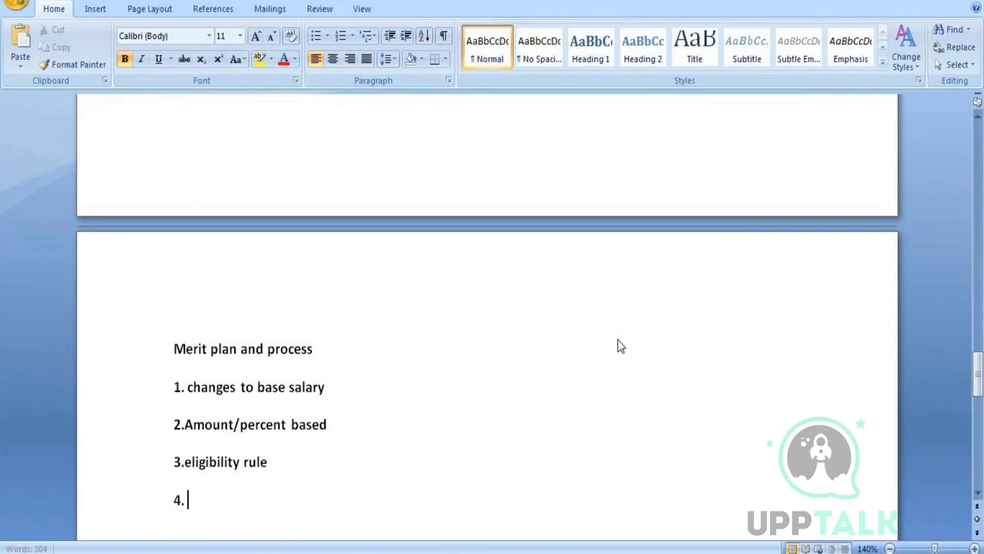
text(Allow)
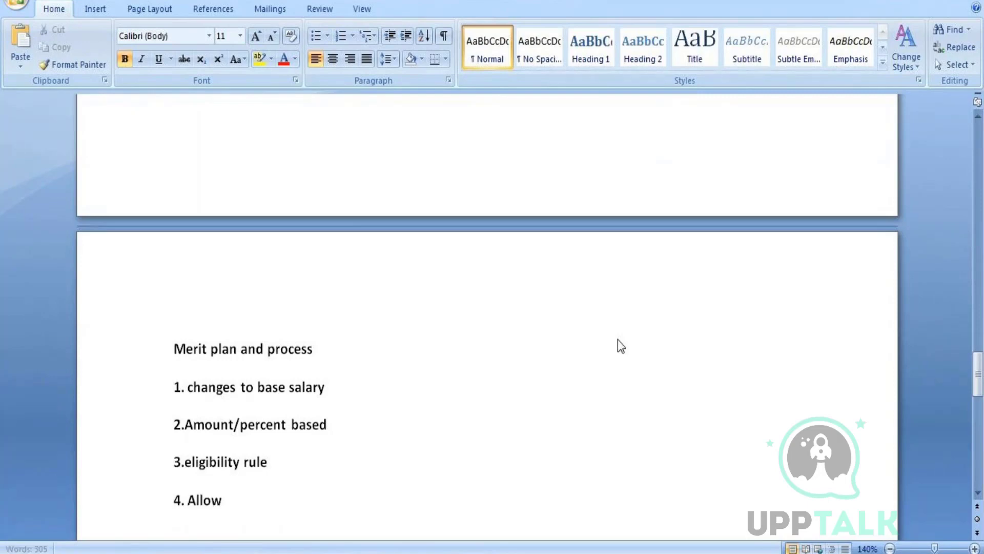
text( Override)
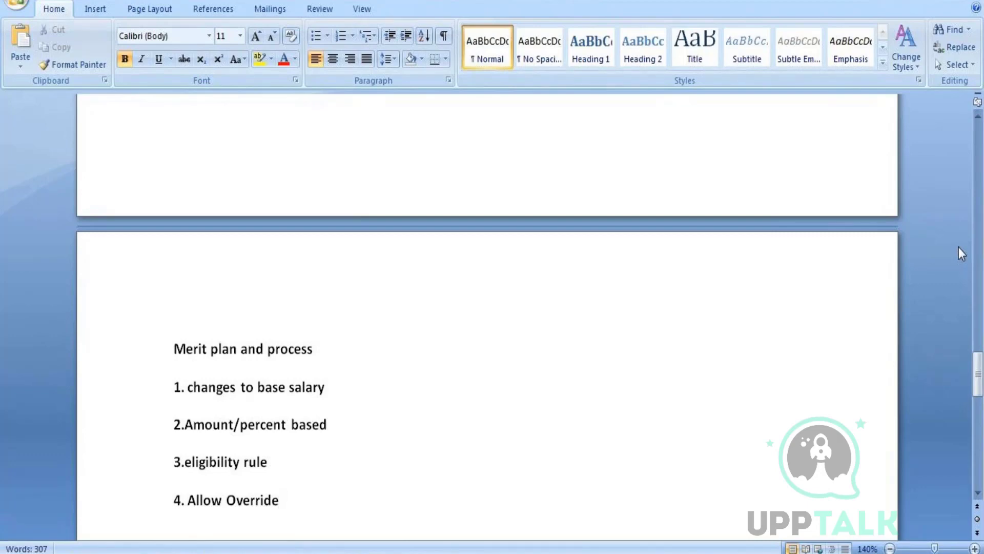
scroll(959, 247, down, 1)
Step: Add the fifth point on a new line, reading "5. Manage Basis Total - when you want to apply for the t"
key(Return)
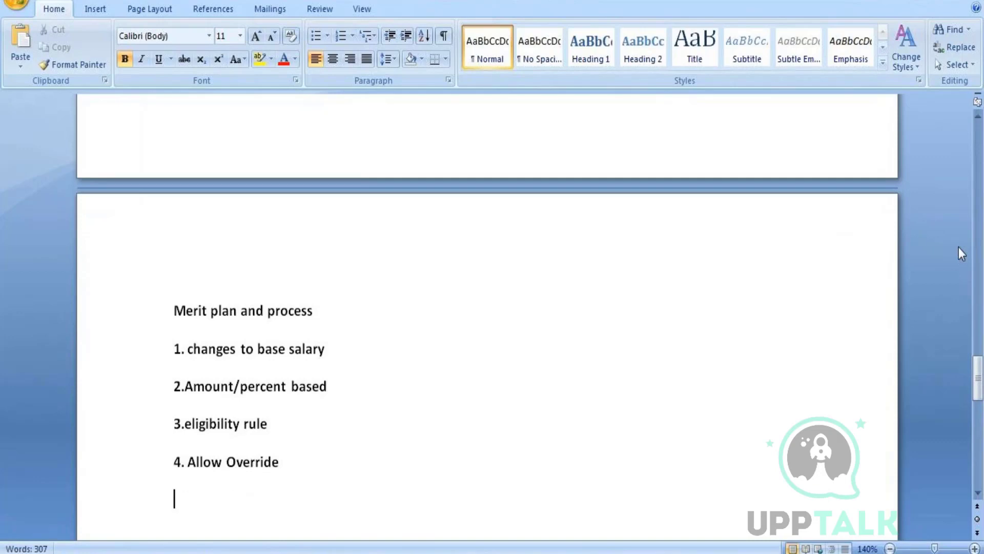
text(5. Manage)
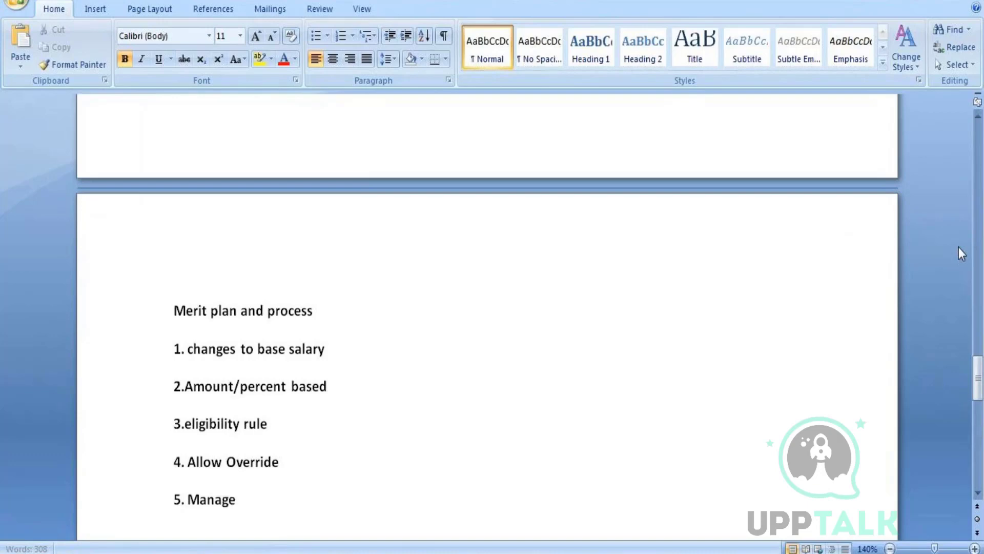
text( Ba)
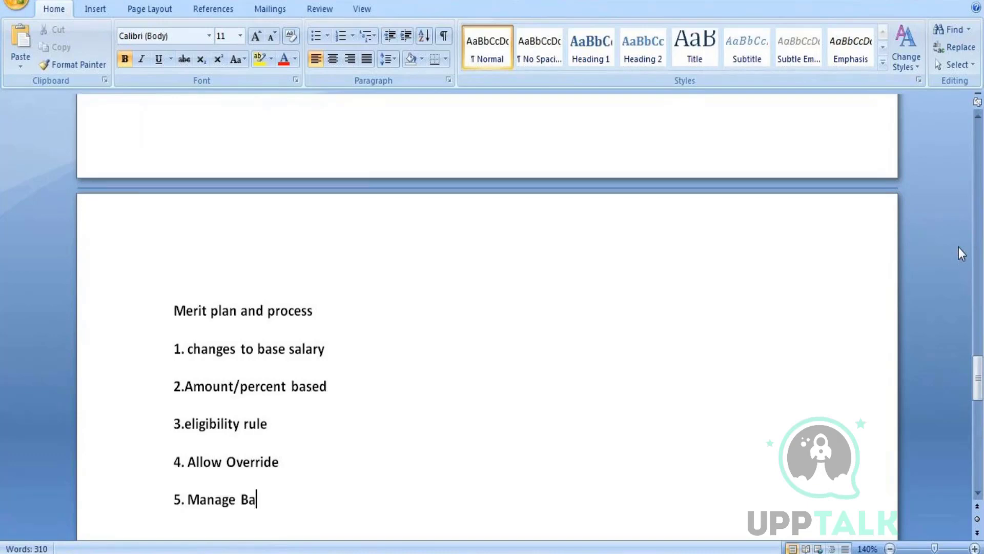
text(sis To)
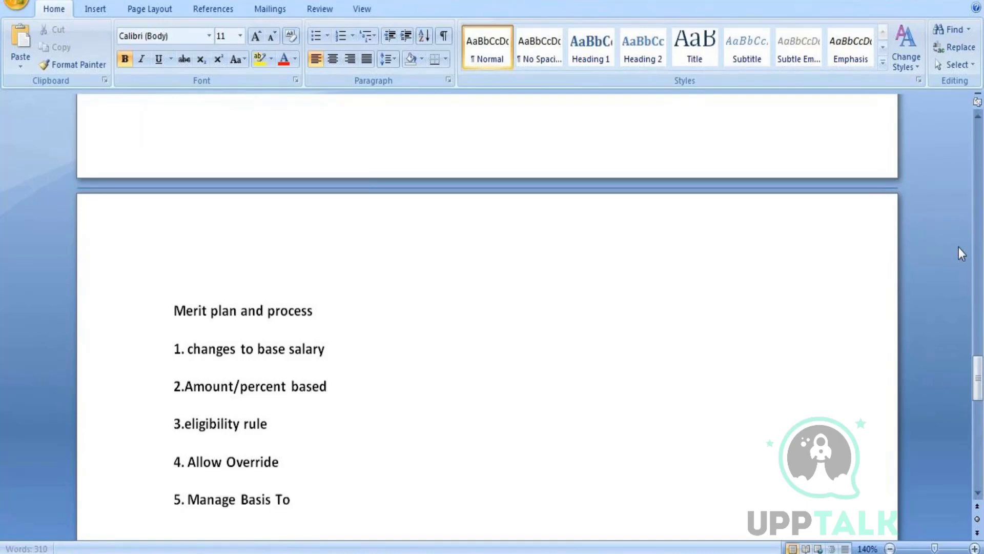
text(tal)
text(- )
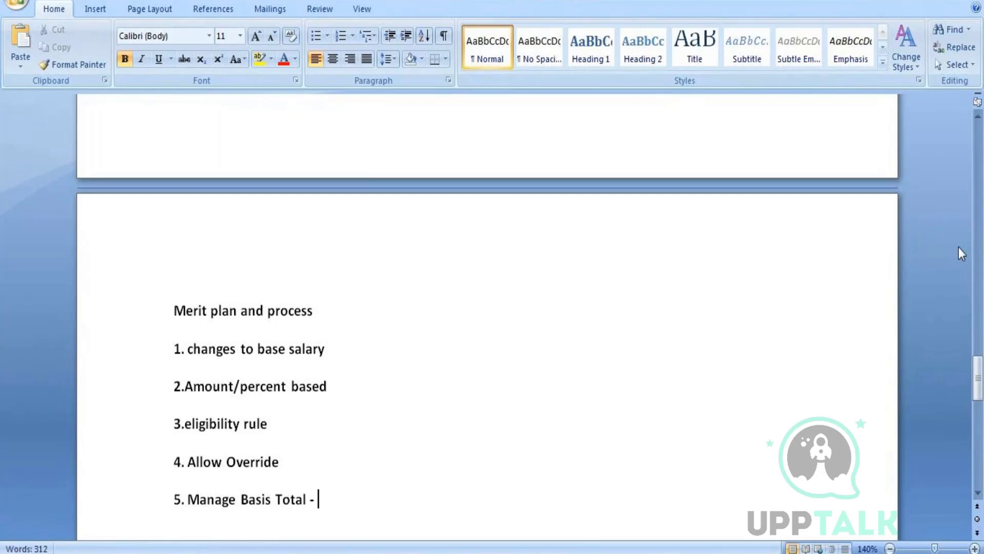
text(when you )
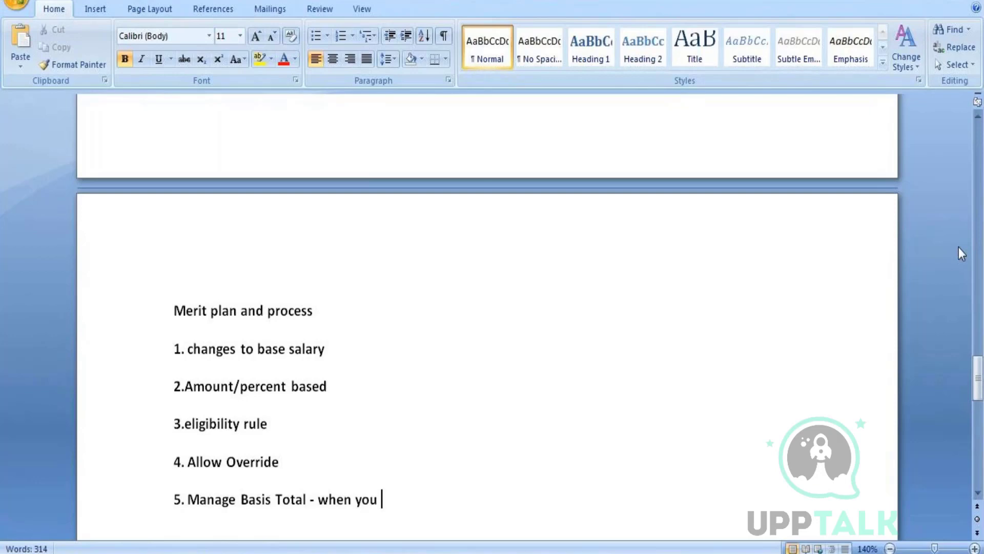
text(want t)
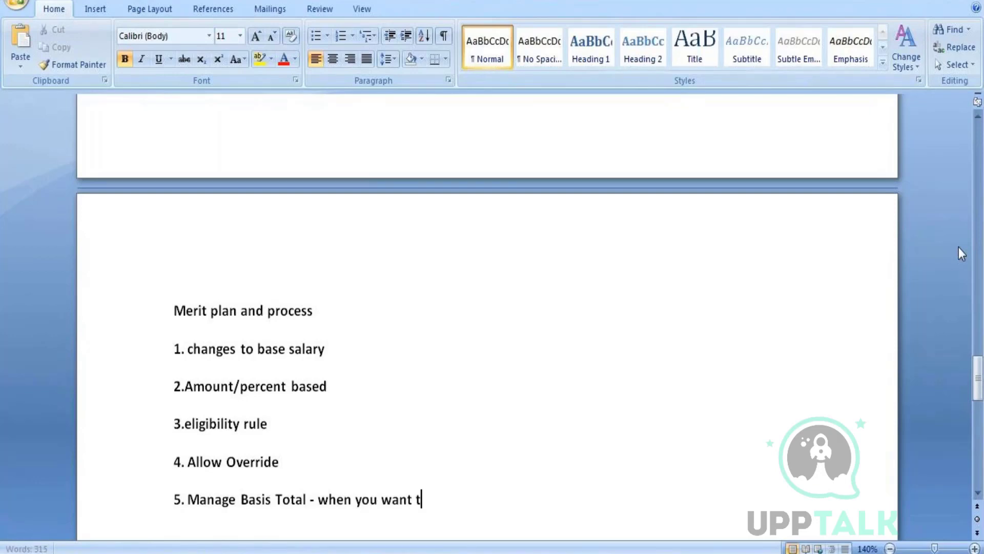
text(o apply for)
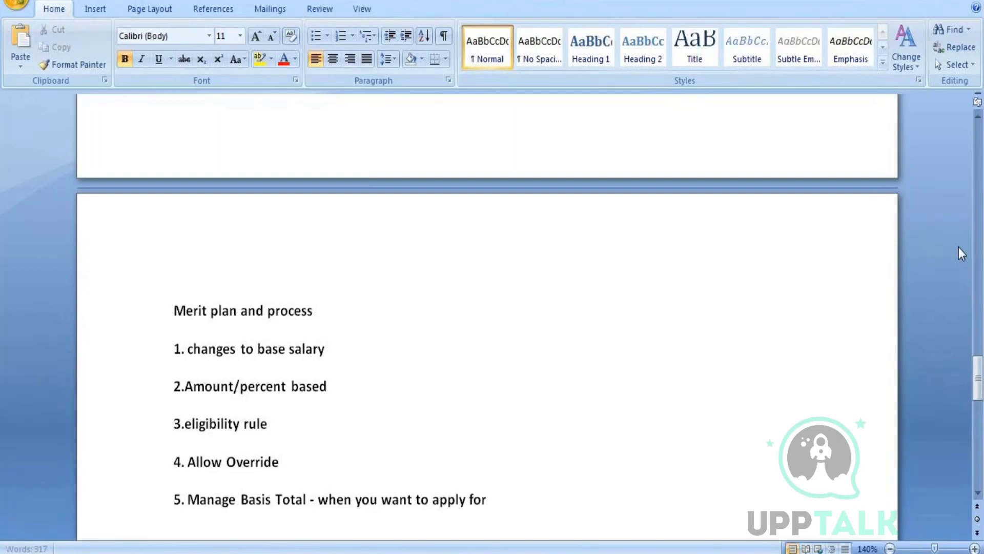
text( the t)
Step: Append the text "otal primary compensat" directly after the heading "Merit plan and process"
click(959, 248)
text(otal p)
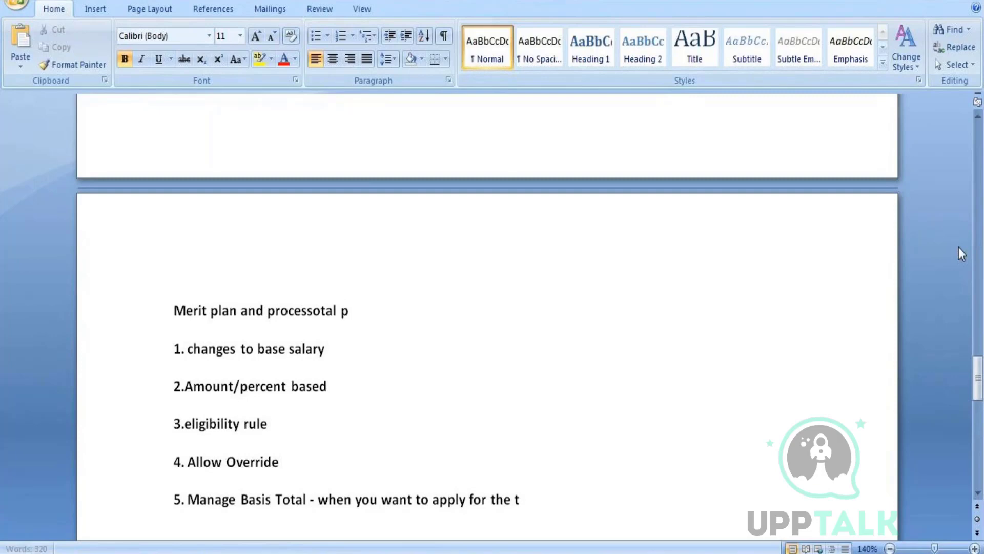
text(rimary compen)
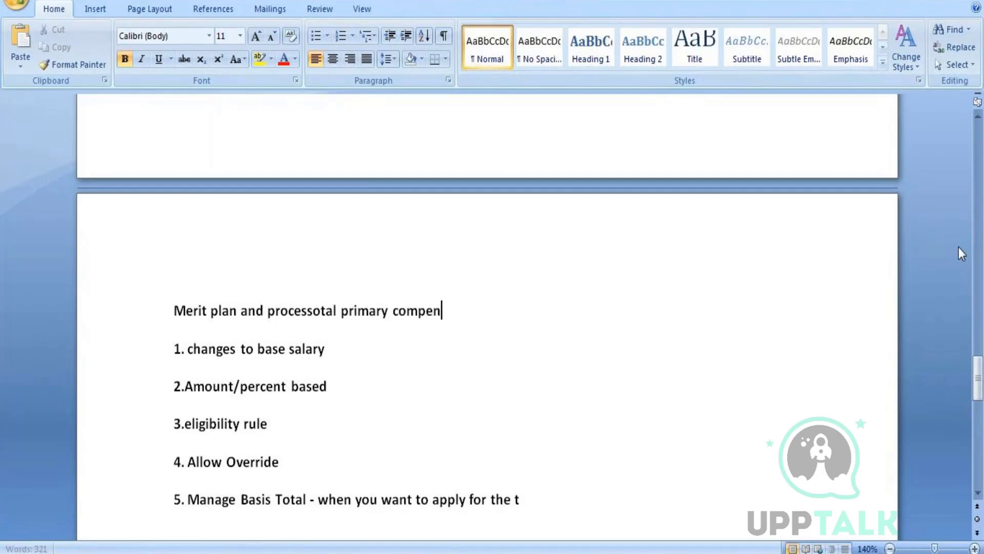
text(sato)
key(BackSpace)
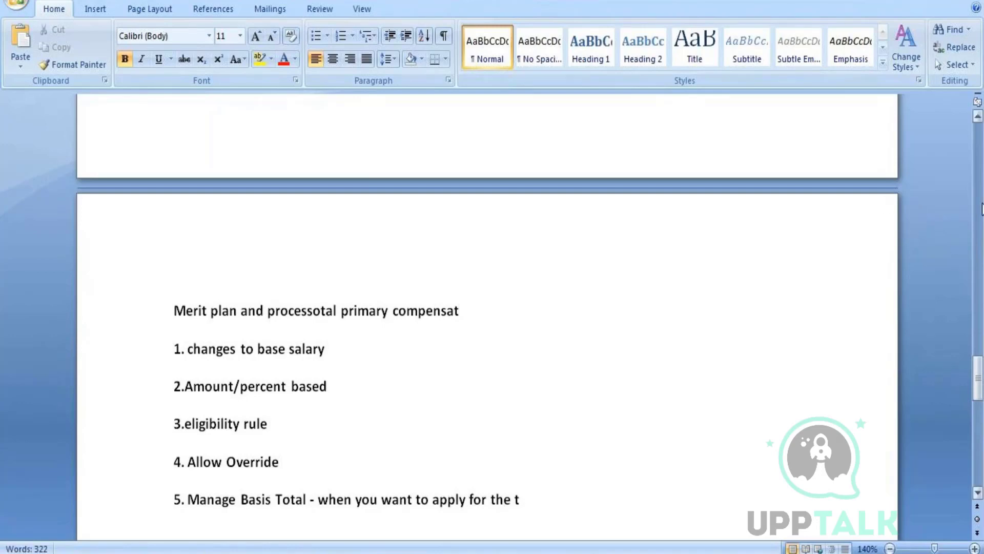
Step: Move the words "primary compensat" from the heading line to the end of the fifth point
drag(342, 311, 428, 320)
key(ctrl+c)
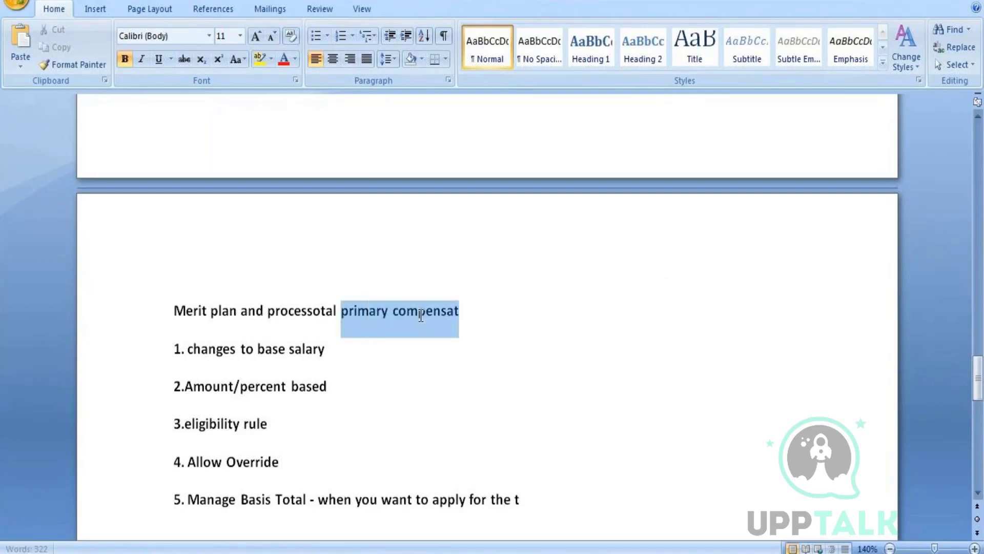
key(Delete)
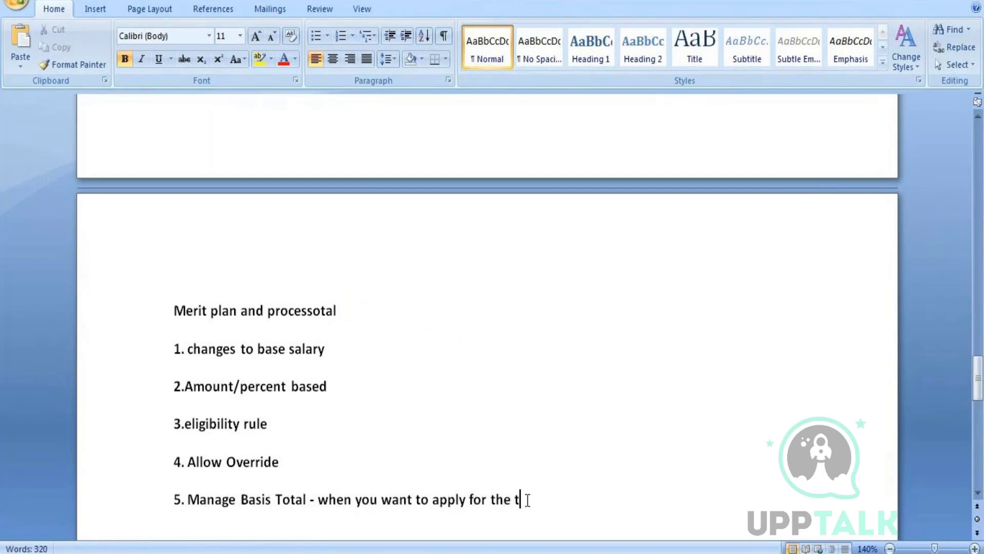
key(ctrl+v)
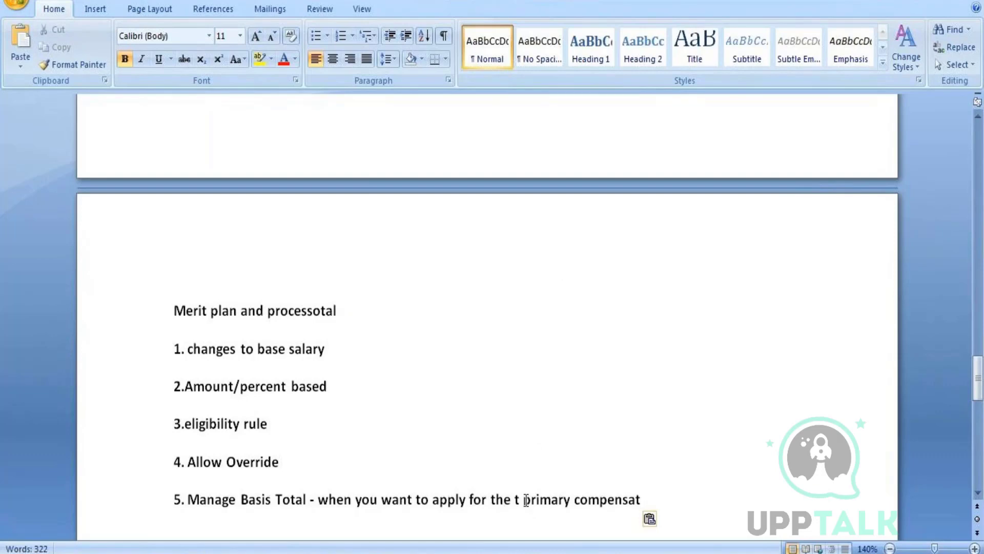
Step: Complete the end of the fifth point so it reads "total primary compensation instead of total base pay"
click(520, 500)
text(ot)
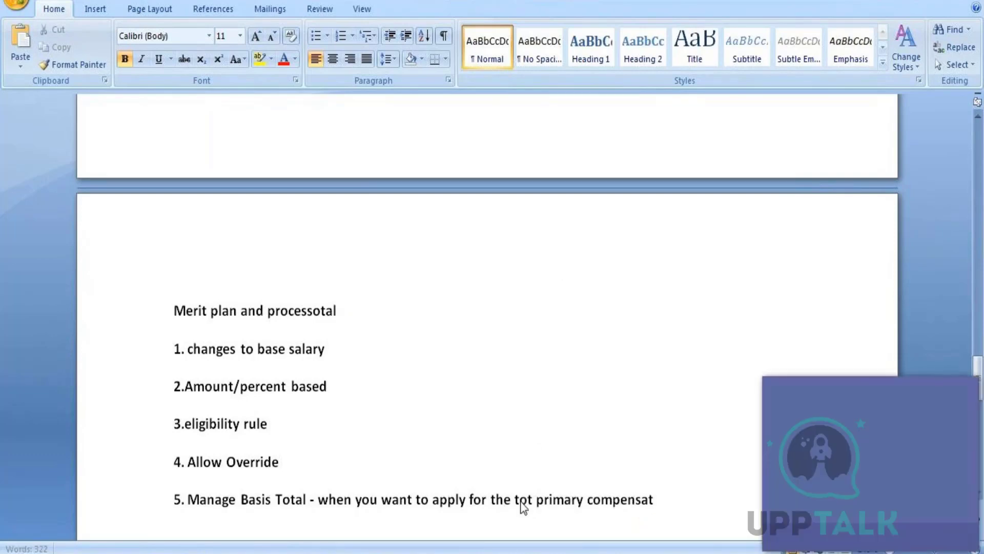
text(al)
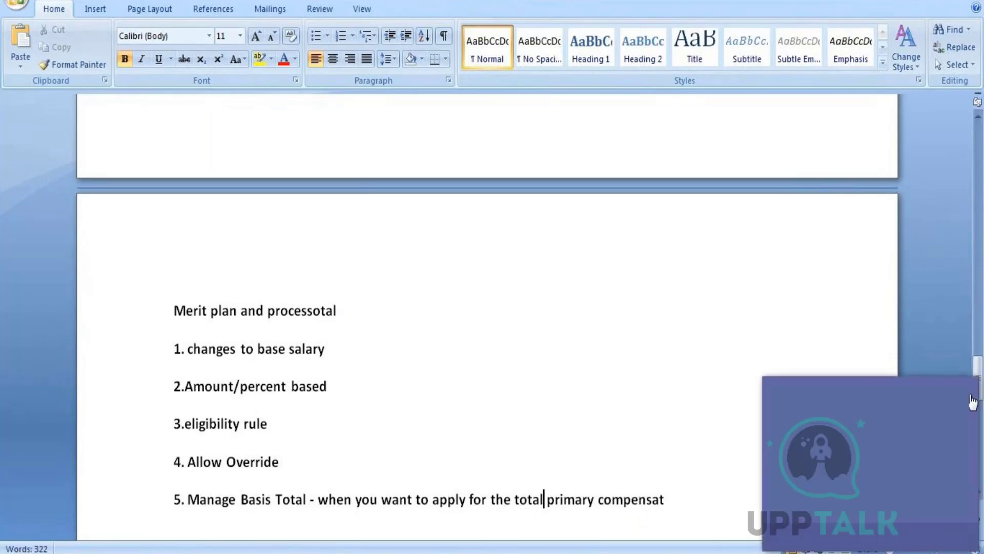
click(667, 498)
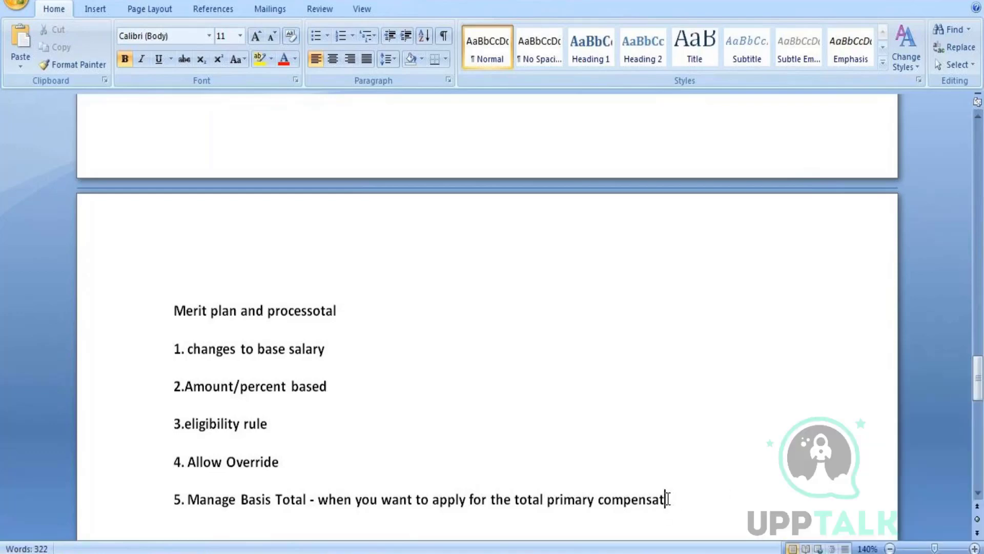
text(ion instea)
text(d of)
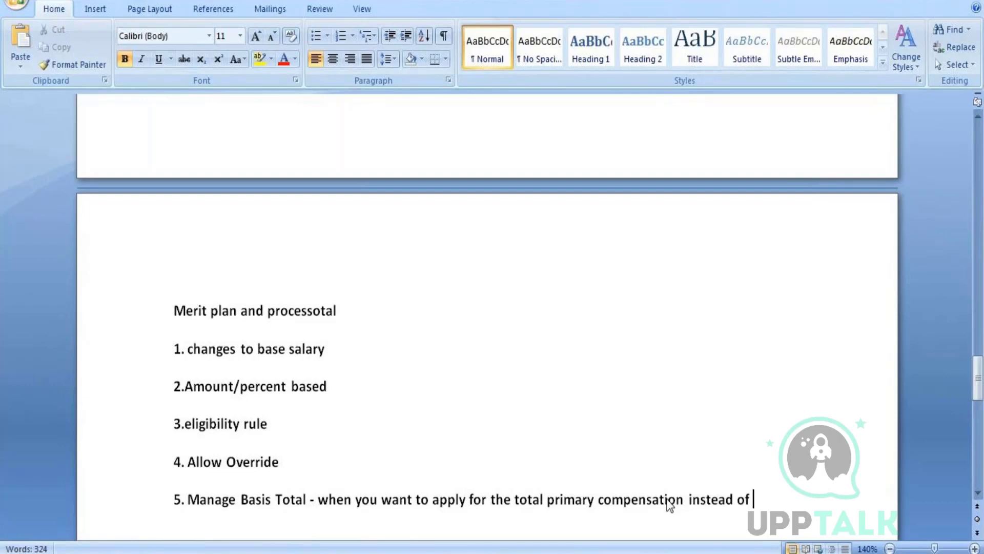
text( total)
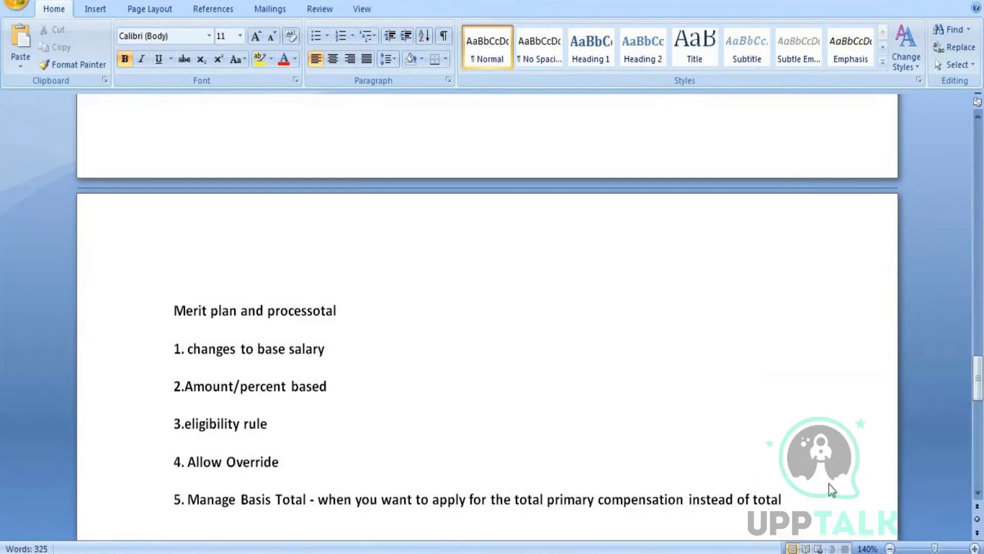
click(791, 501)
text(base pay)
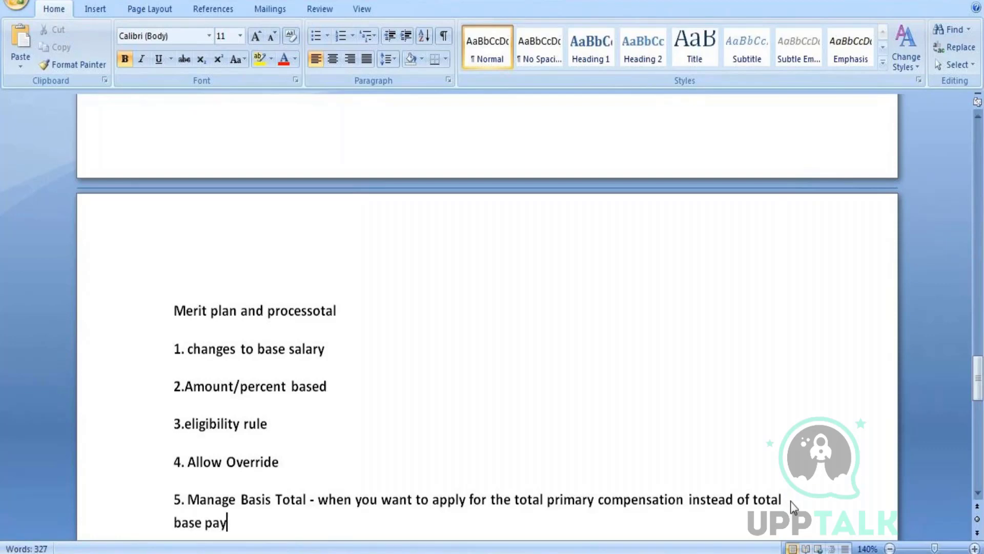
Step: Add the sixth point on a new line, reading "6. Allow target Overide - permit the entry of a taret percent for employee"
key(Return)
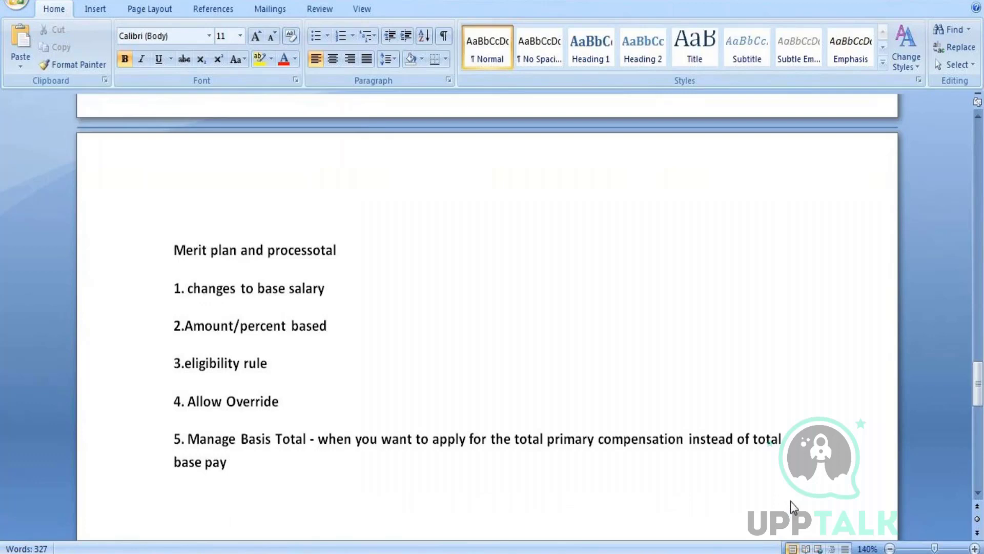
text(6. Allow target)
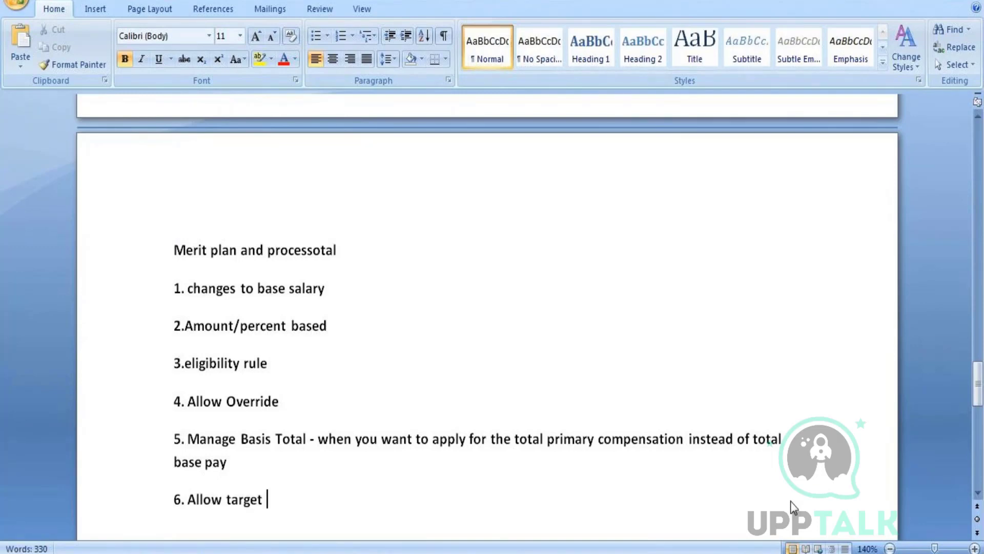
text( Overide -)
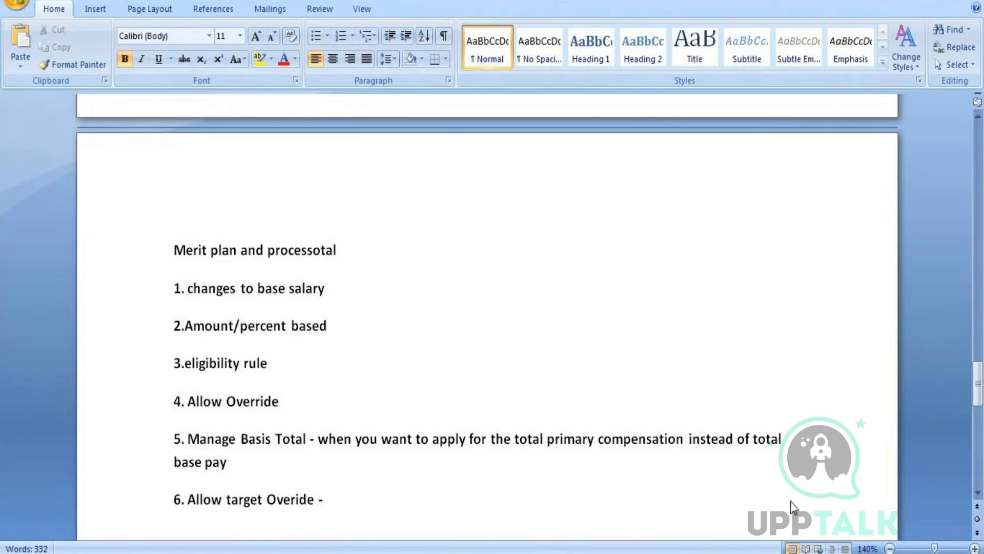
text(permit the )
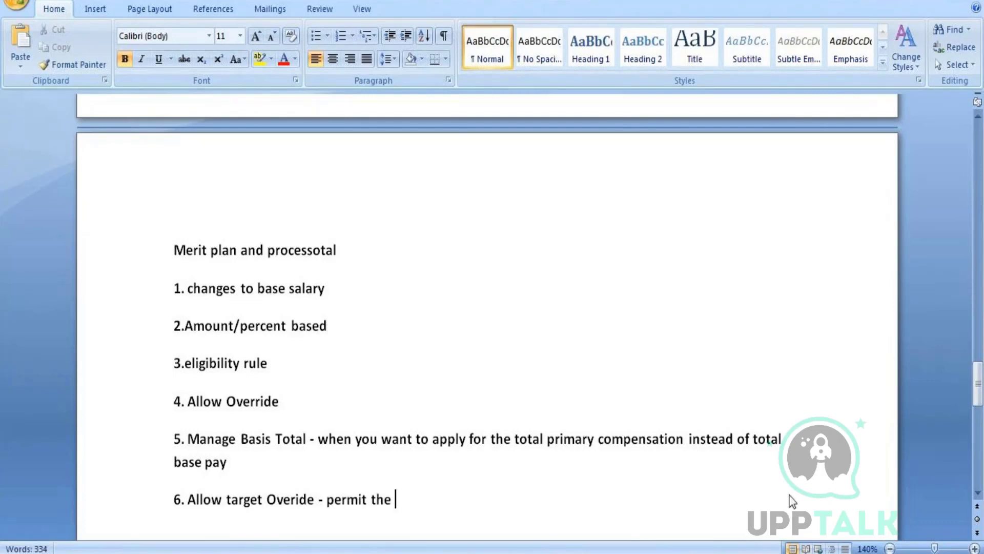
text(entry )
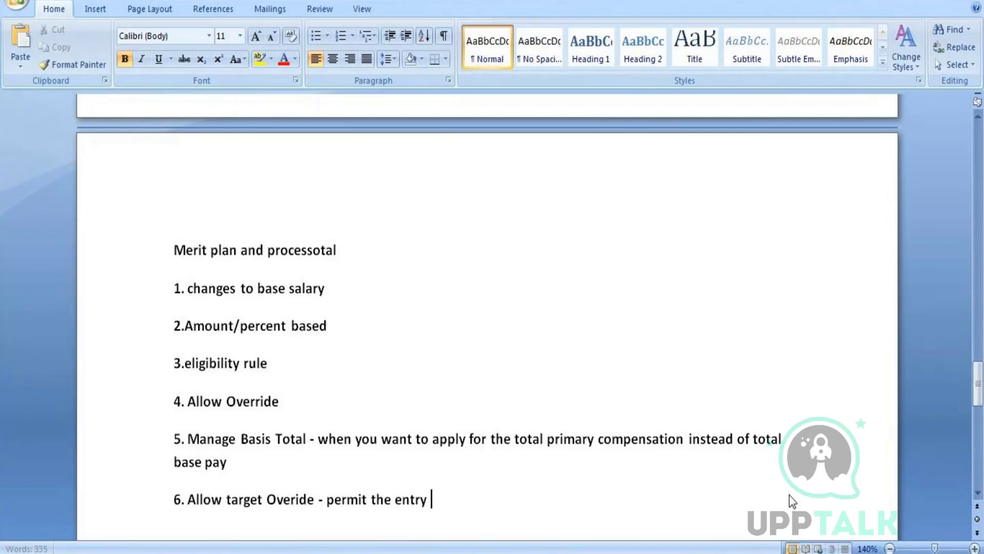
text(of a )
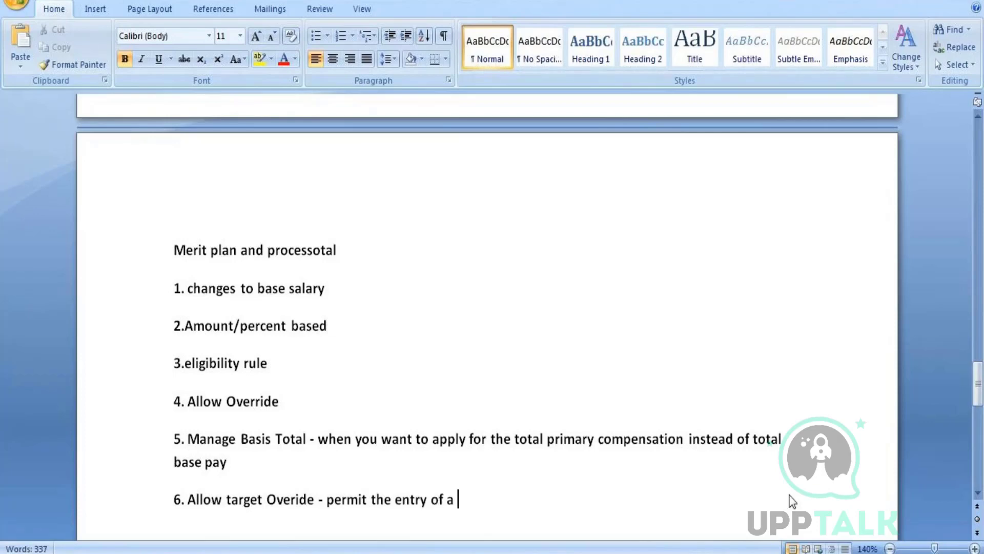
text(taret )
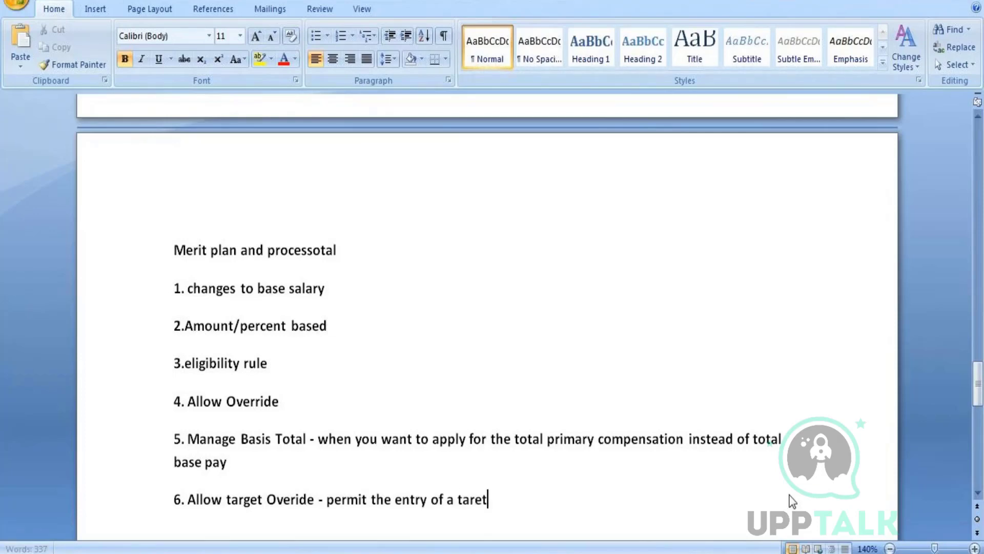
text(percent)
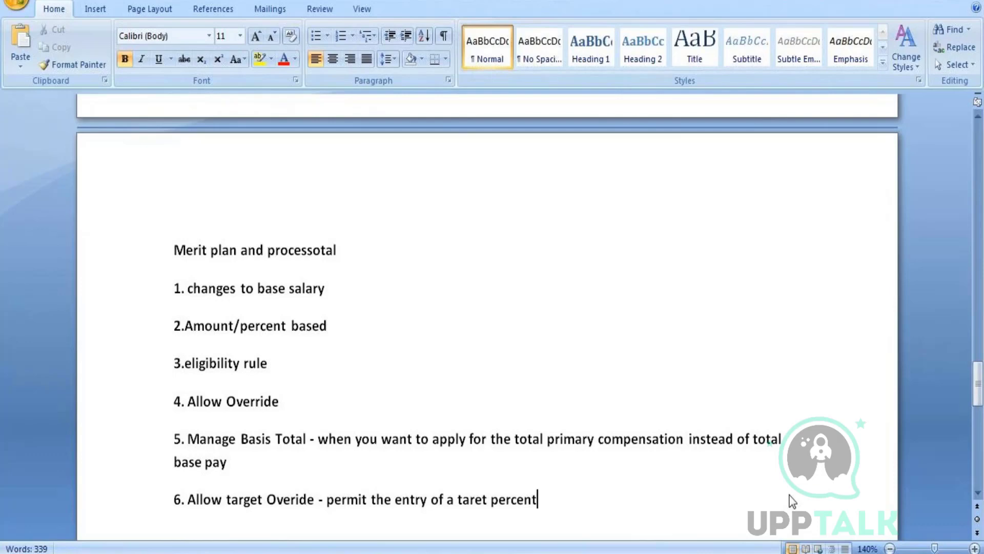
text( for employee)
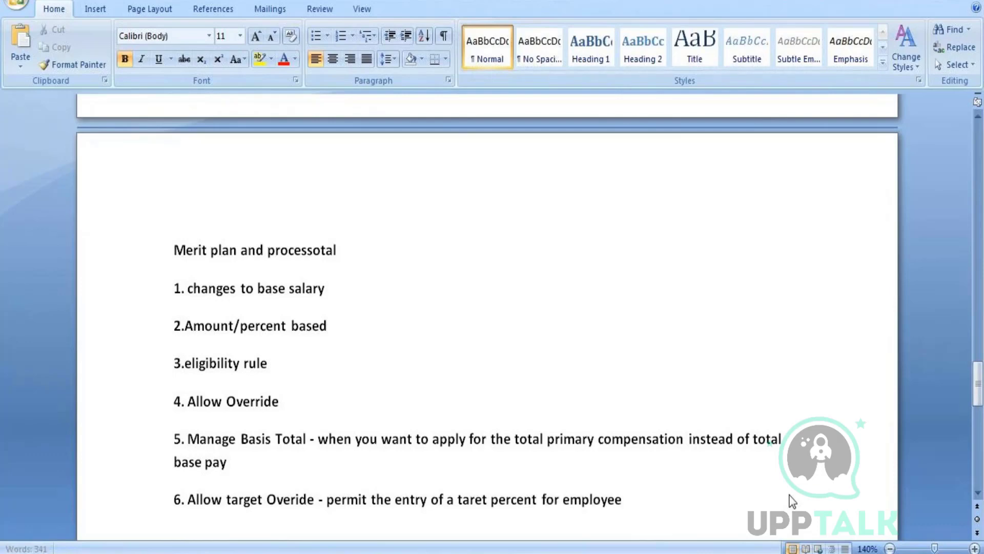
Step: Add the seventh point on a new line, reading "7. Hide Taret - Hides target from employee"
key(Return)
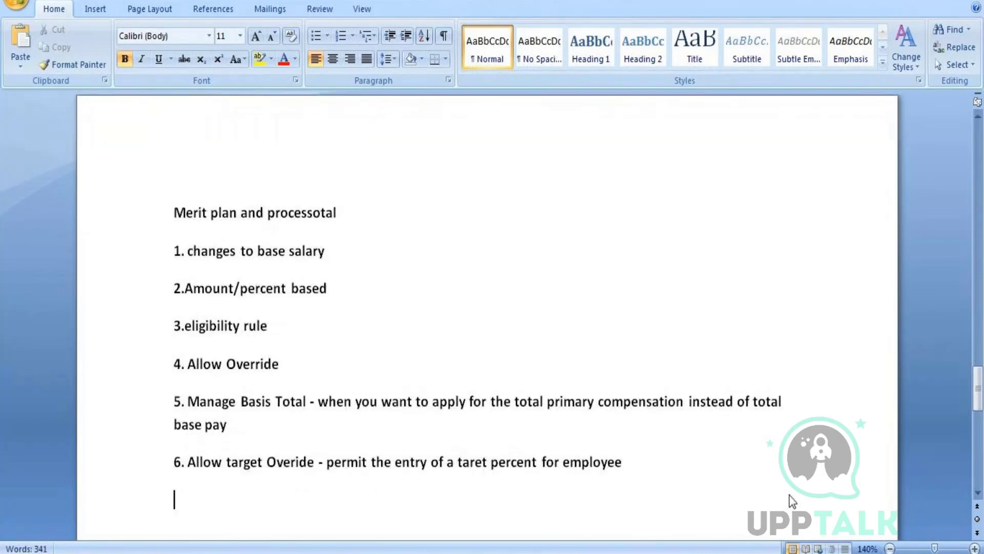
text(7.)
text(H)
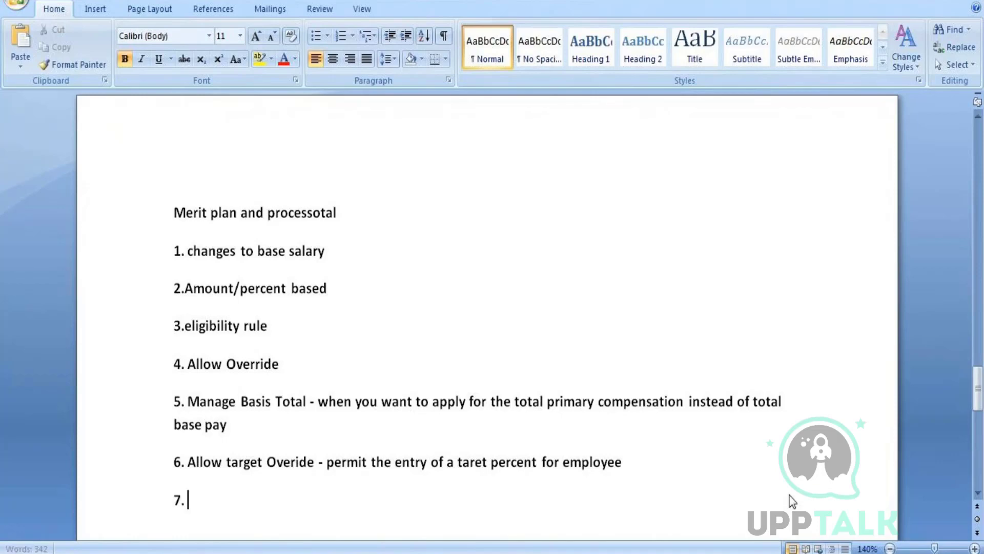
text(ide)
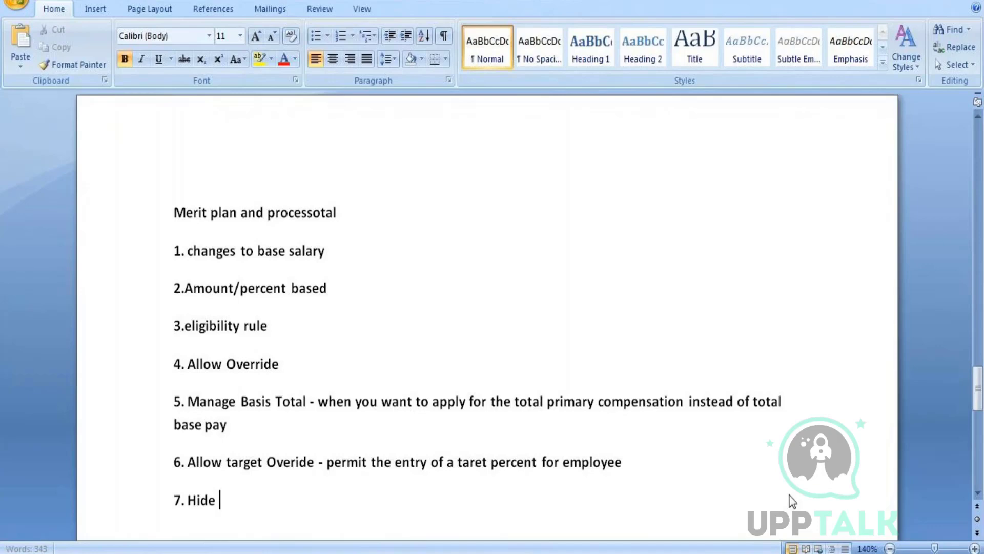
text( Tar)
text(et -)
text( Hide)
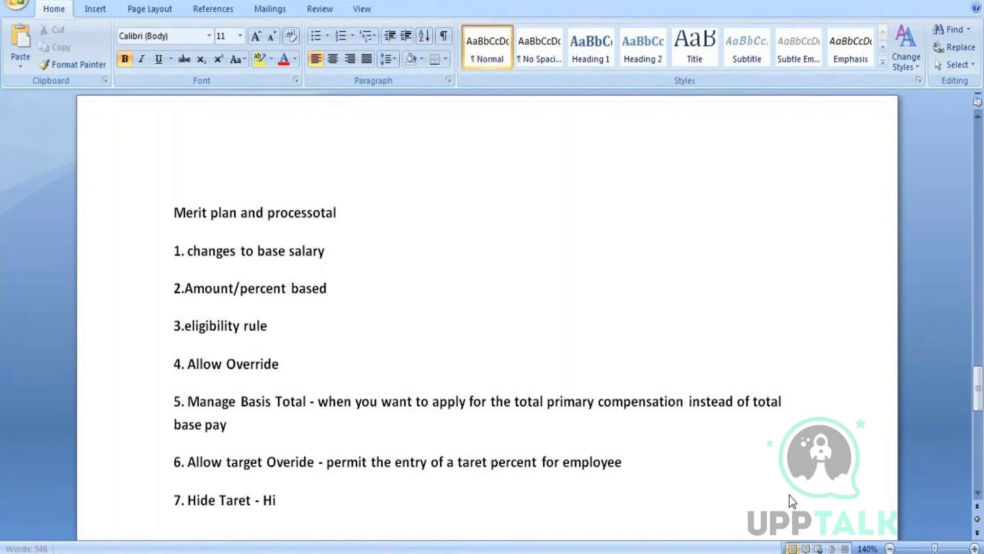
text(s targer)
key(BackSpace)
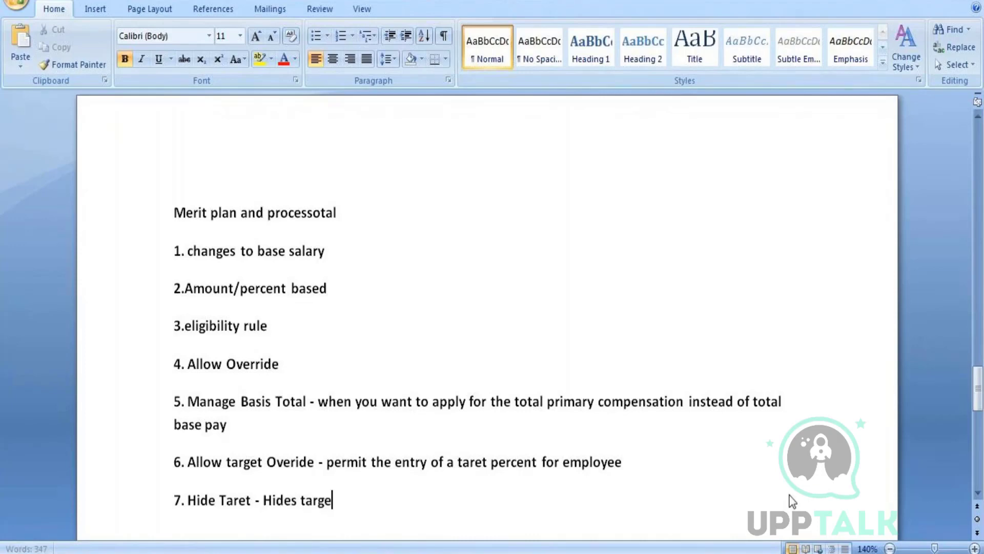
text(t from employee)
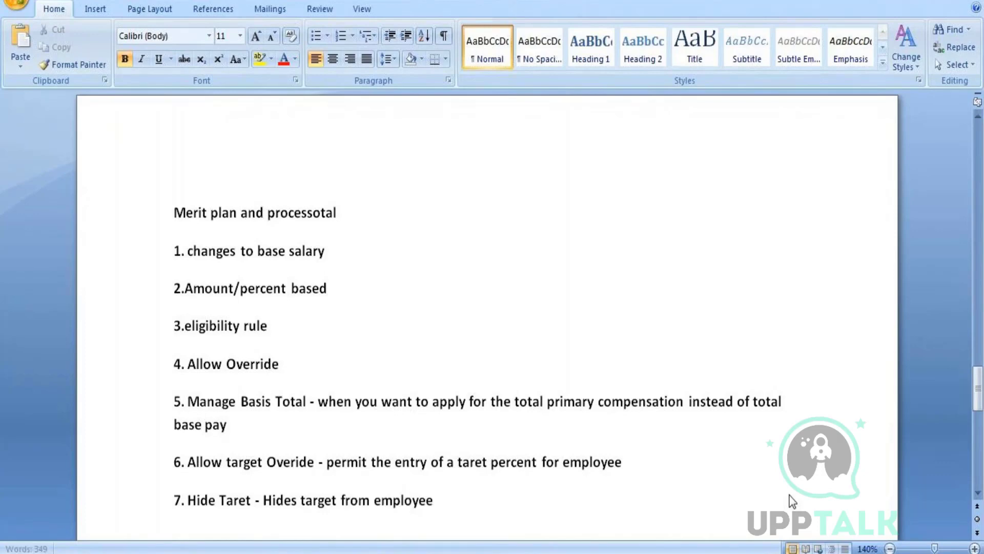
Step: Add the eighth point on a new line, reading "8. Target Percent"
key(Return)
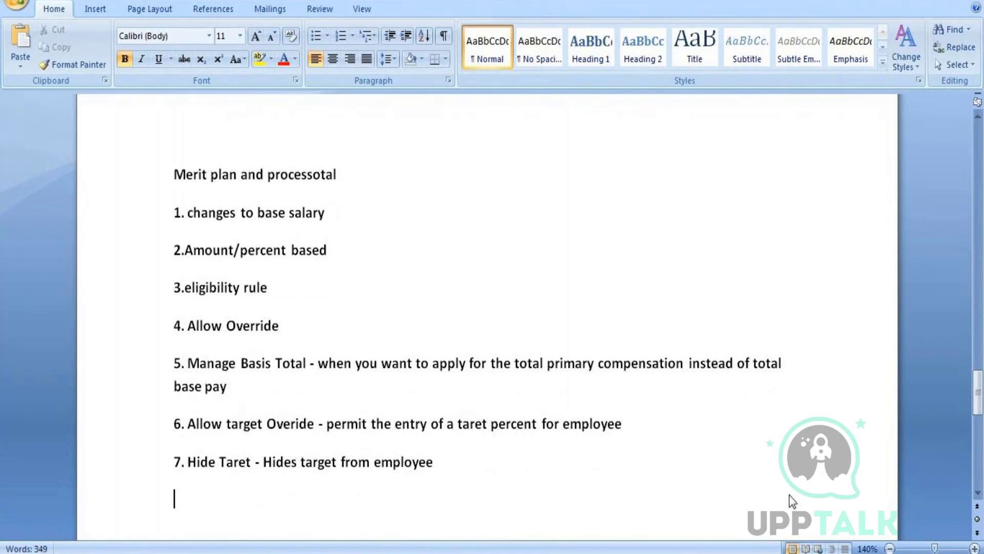
text(8.)
text(Taret)
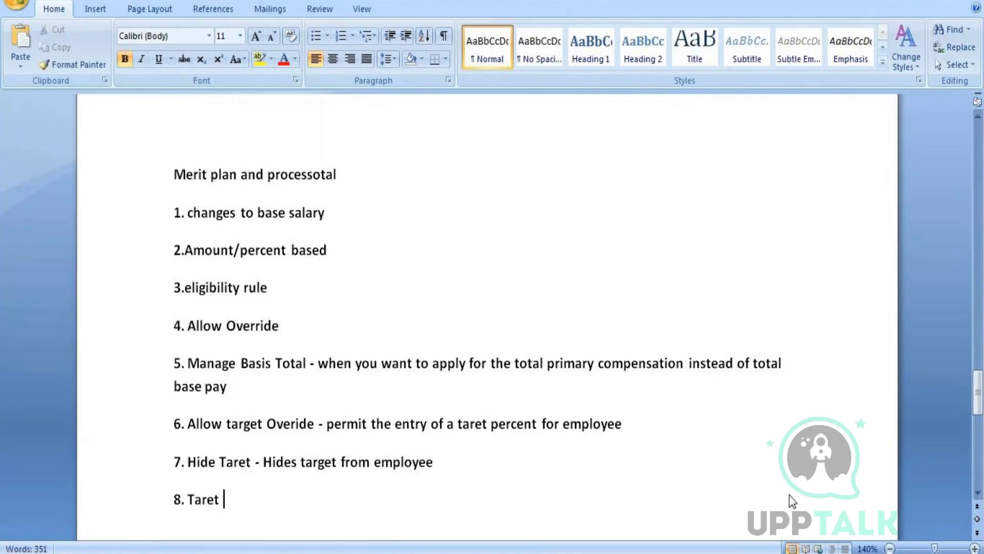
key(BackSpace)
key(BackSpace)
key(BackSpace)
text(rge)
key(BackSpace)
key(BackSpace)
text(get Percent)
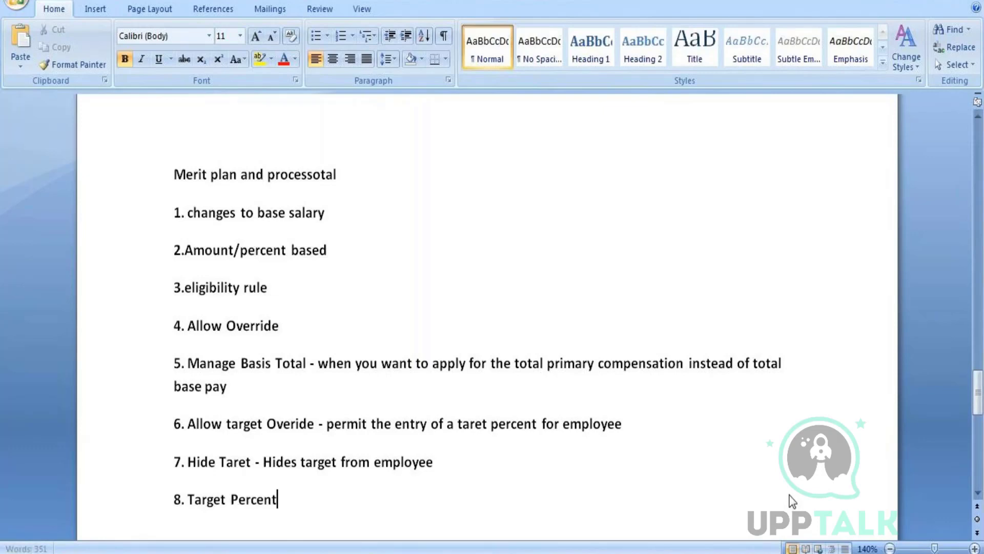
Step: Start the ninth point on a new line with the text "9. Reference currency"
key(Return)
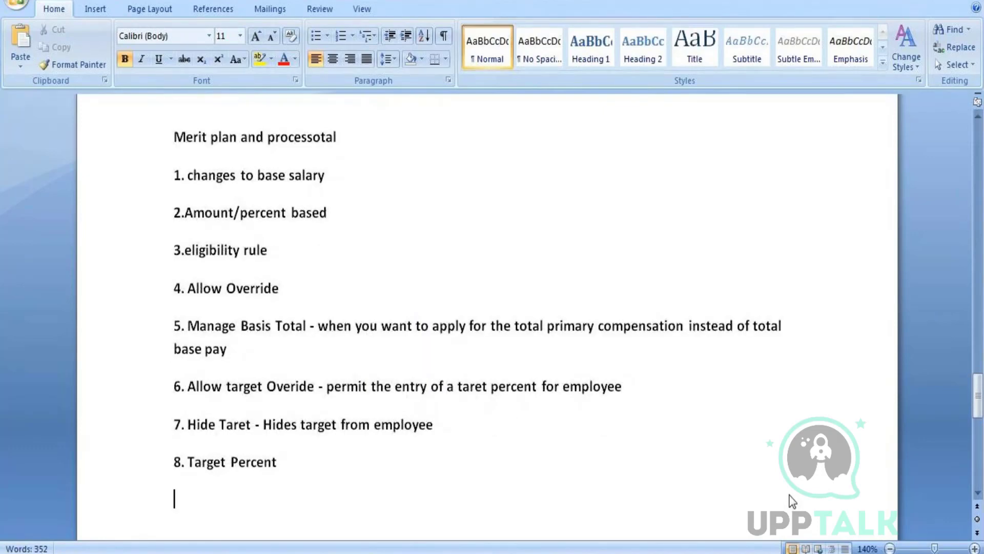
text(9)
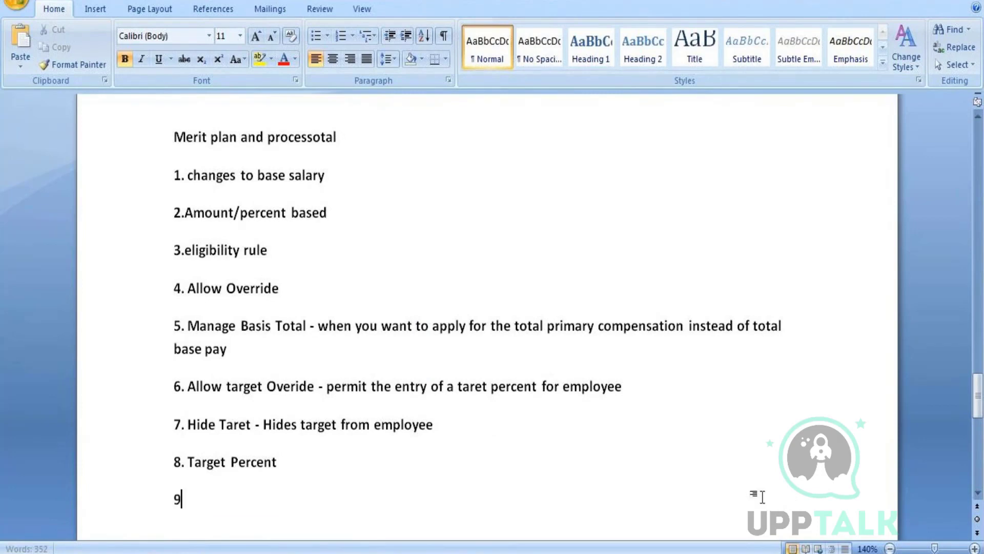
click(288, 455)
click(193, 502)
text(.)
text(Referenc)
click(192, 502)
click(252, 489)
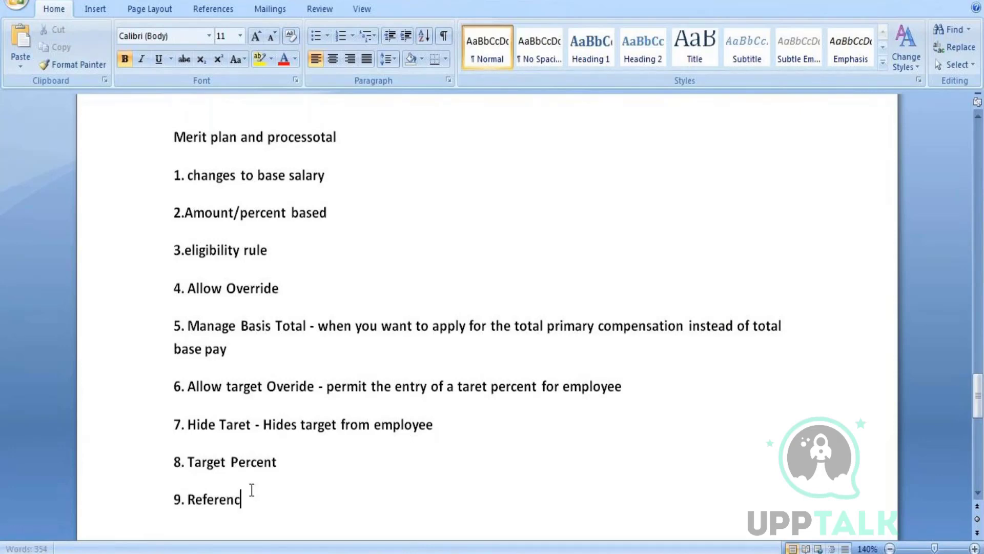
text(e)
text( - )
text(urrent)
key(BackSpace)
text(cy )
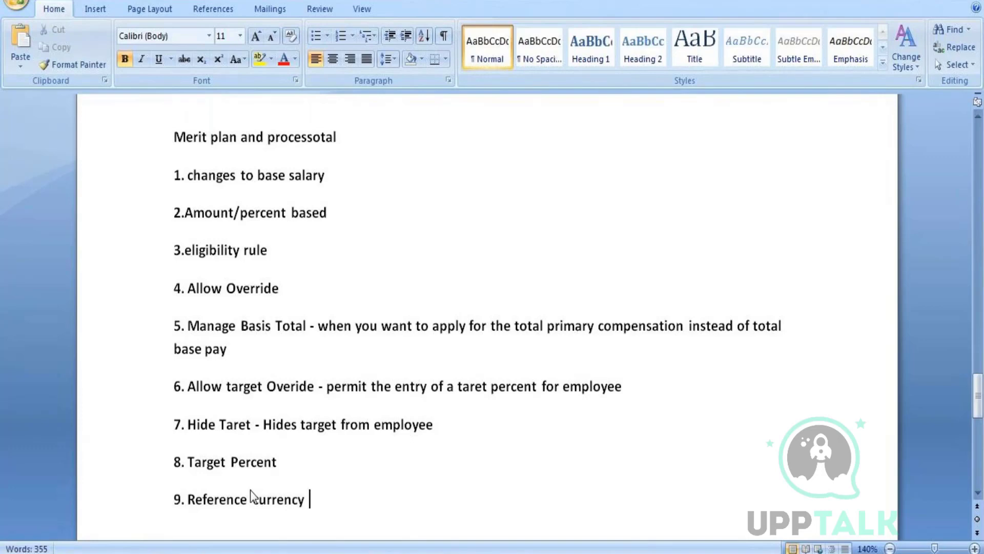
Step: Append the explanation "- Single currency" to the ninth point
text(-)
text(S)
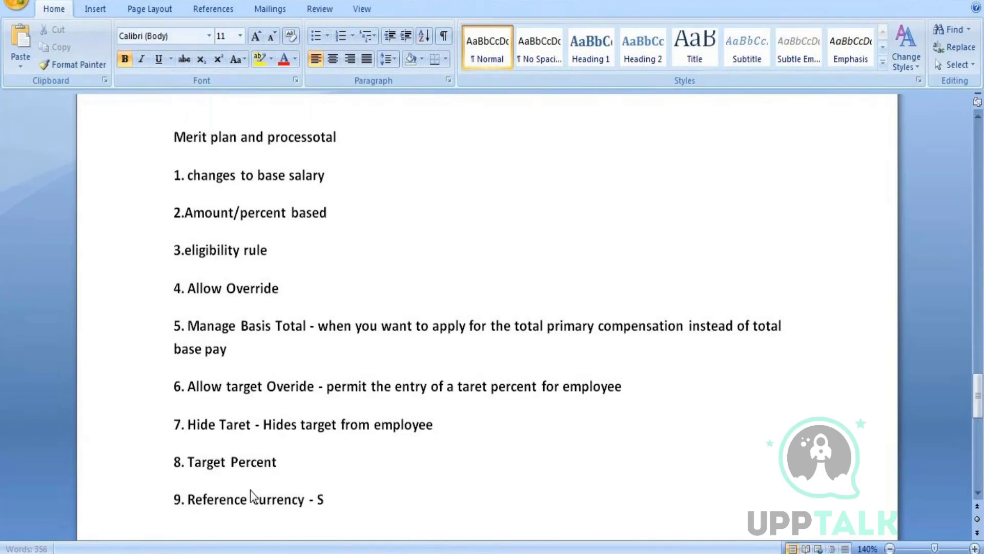
text(ingle )
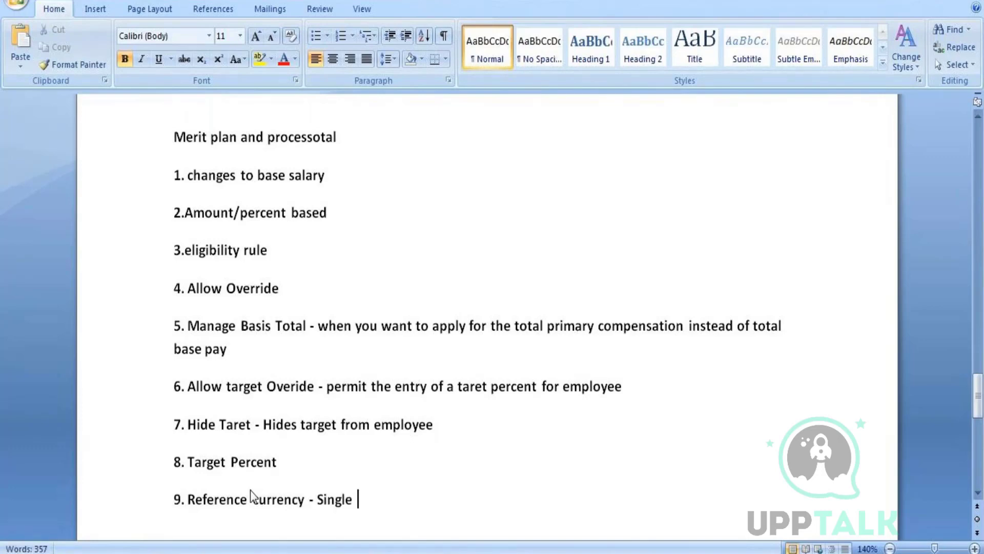
text(currenly)
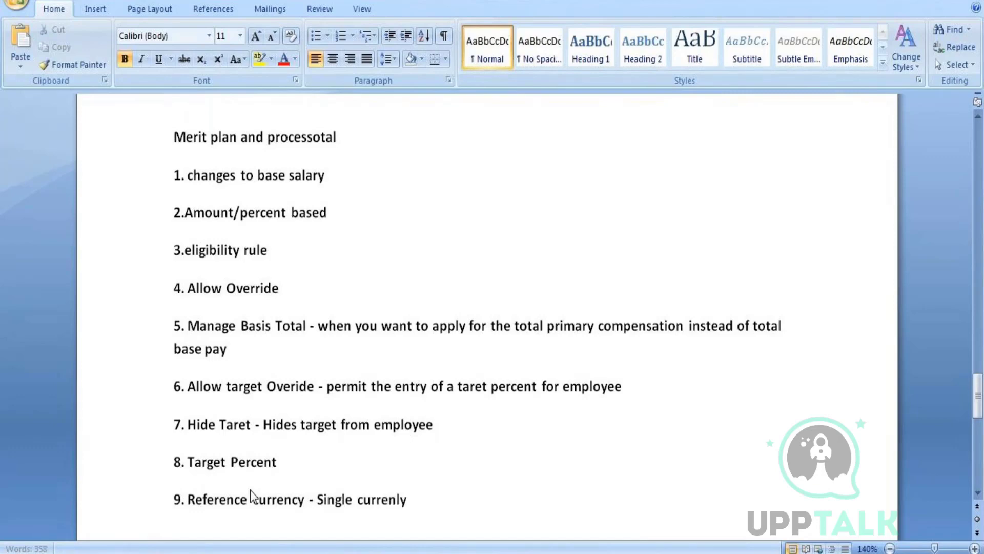
key(BackSpace)
key(BackSpace)
text(cy)
Step: Start the tenth point on a new line with the text "10.Frequency -"
key(Return)
text(10.)
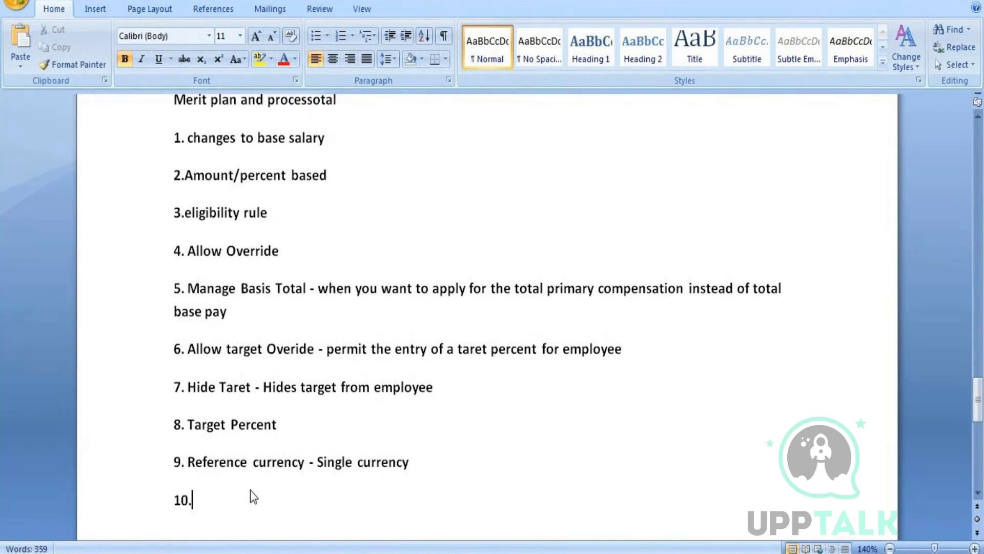
text(Fre)
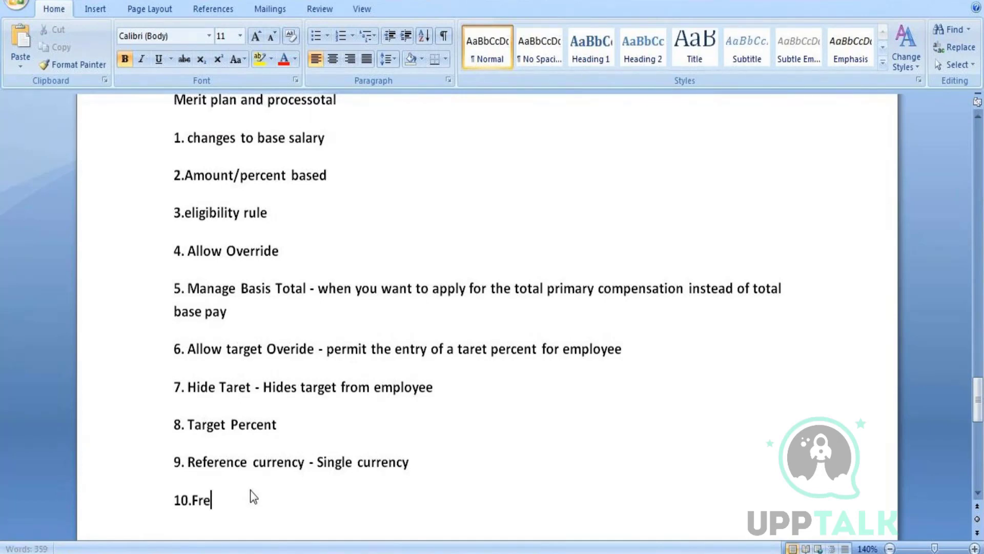
text(quency -)
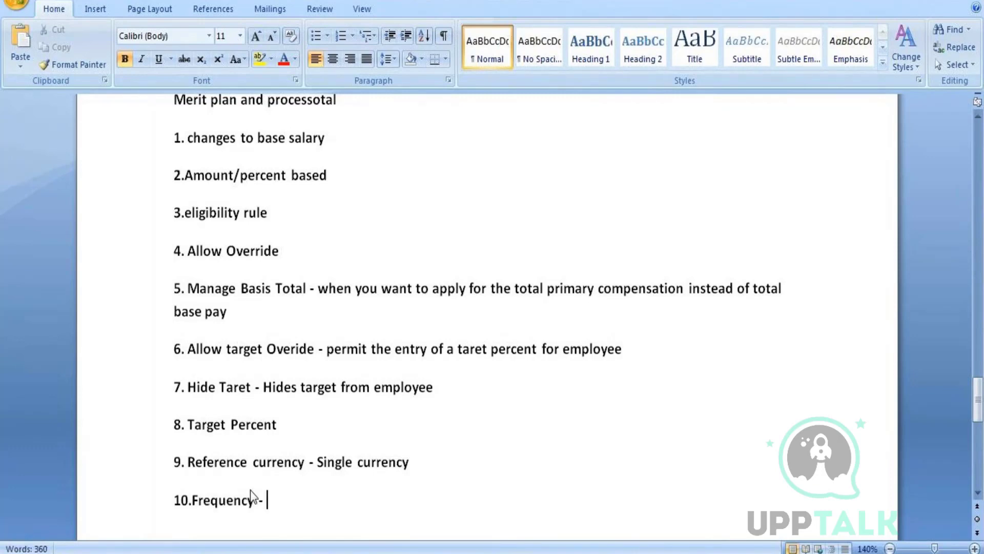
Step: Append the explanation "Uses to calculate the actual cost of the bonus" to the tenth point
text( Uses t)
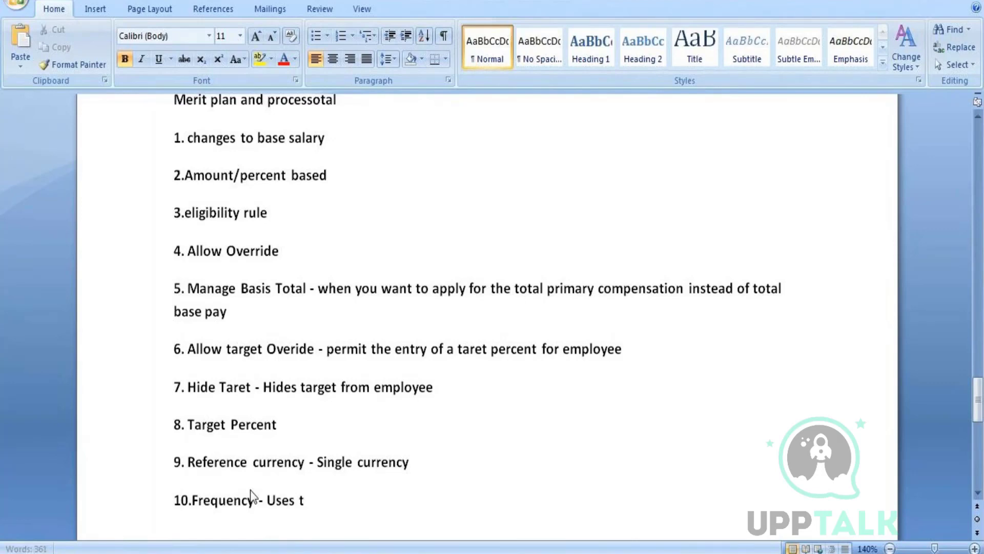
text(o calcua)
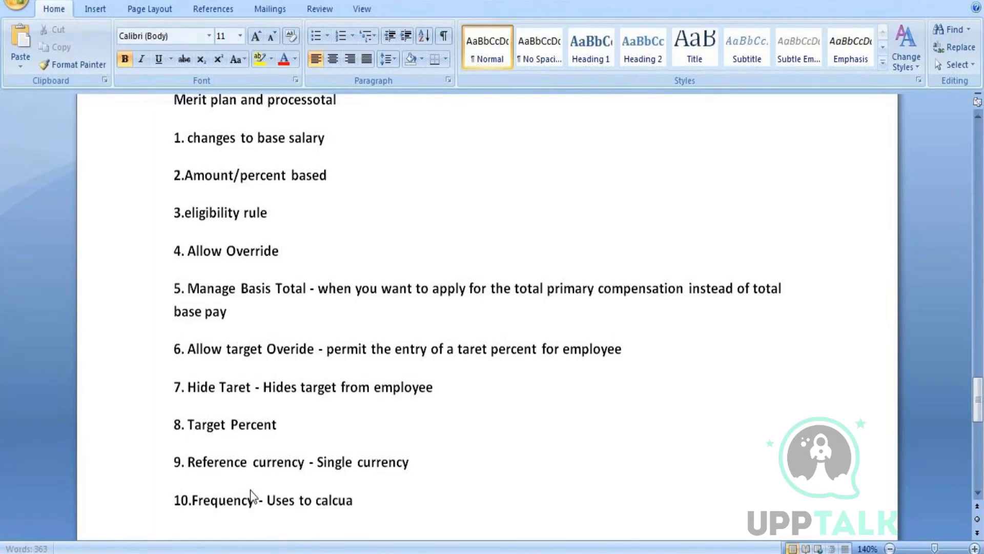
key(BackSpace)
text(late)
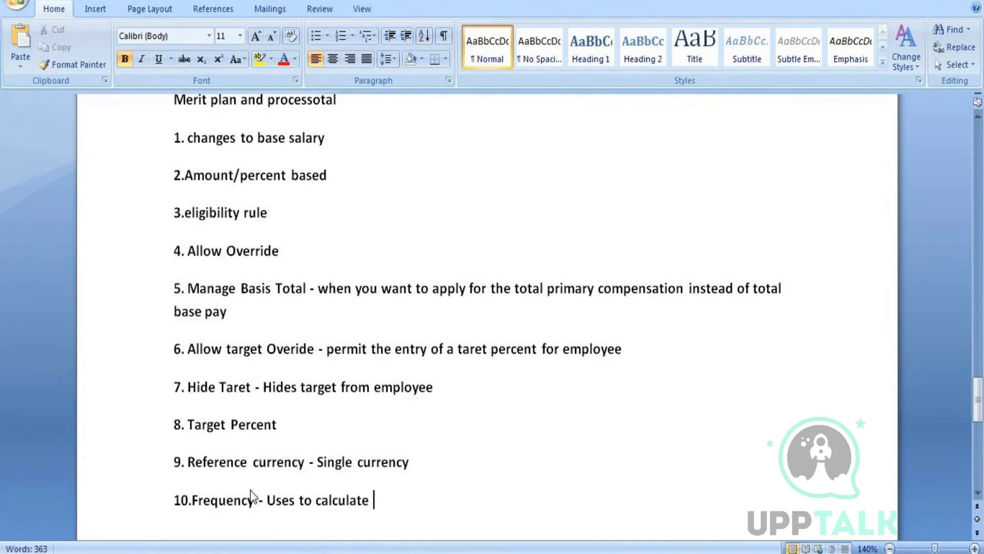
text( the ac)
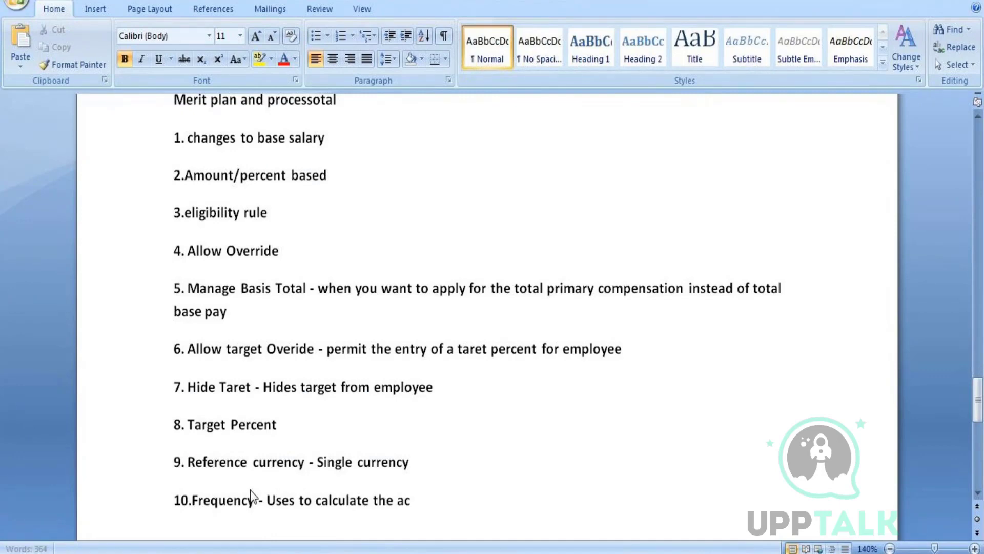
text(tui)
text(al co)
text(s)
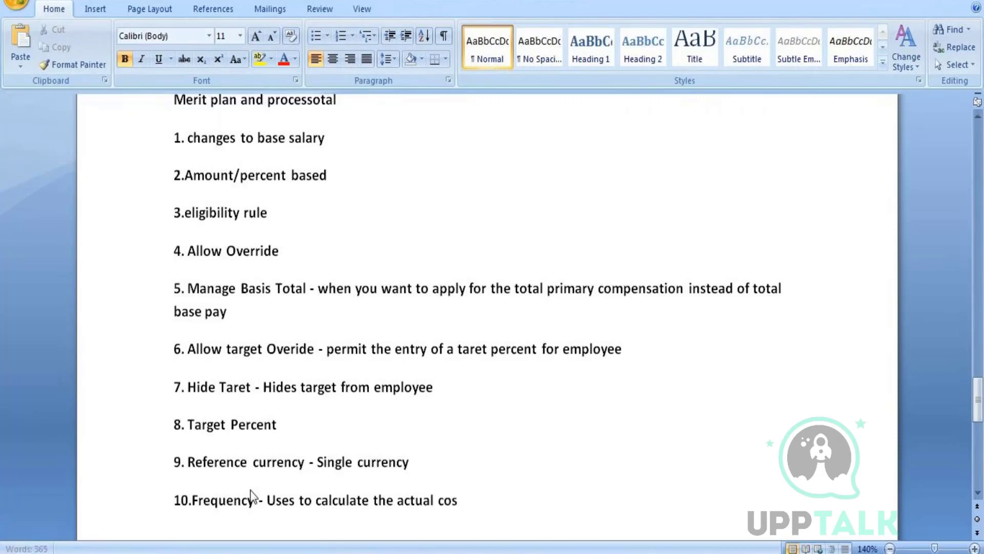
text(t of the bon)
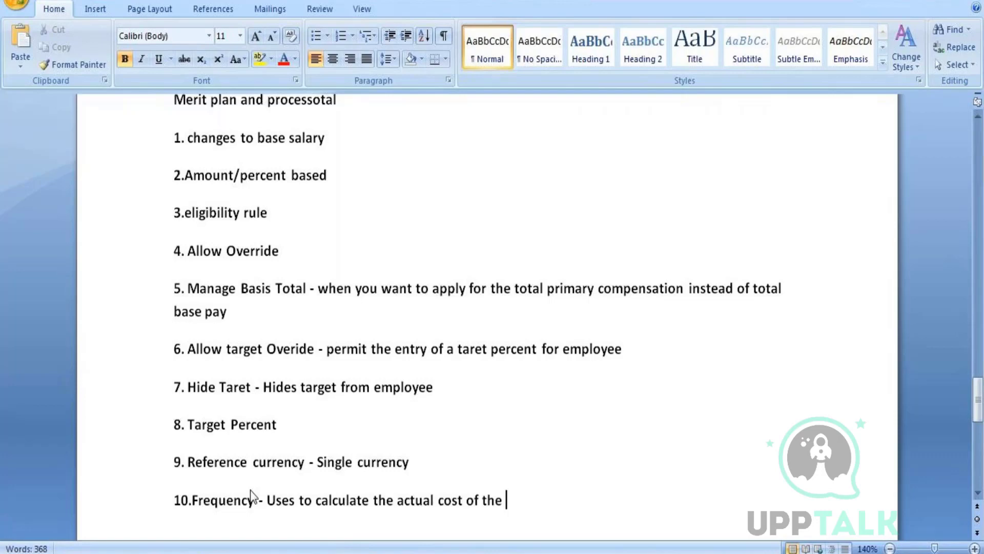
text(us)
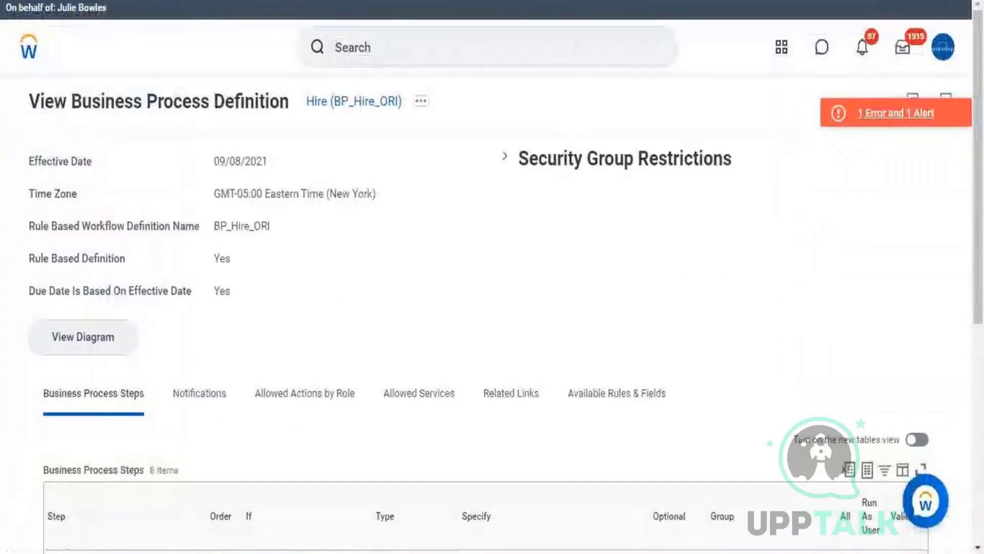
Step: Switch to Workday, find the Stop Proxy task from the home page and end the current proxy session
click(28, 53)
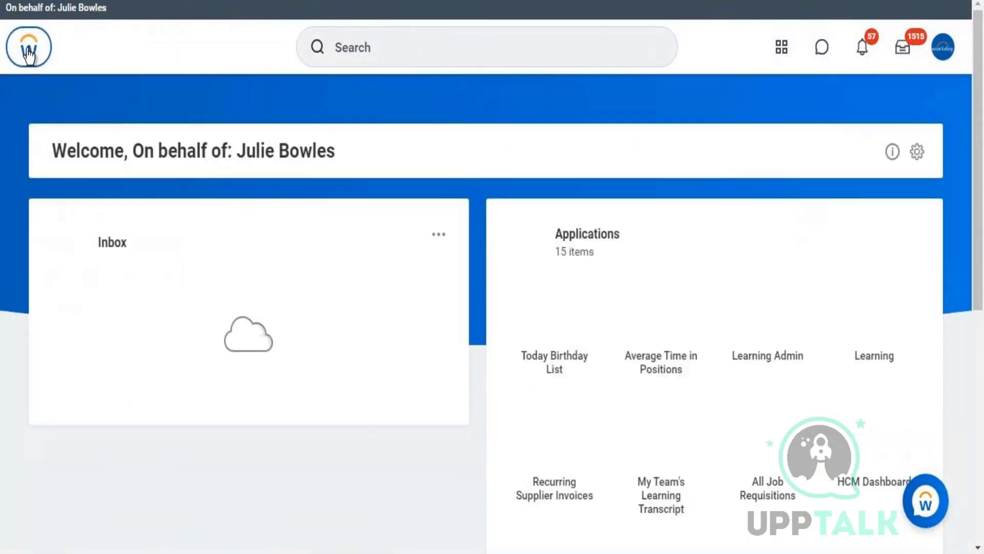
click(406, 38)
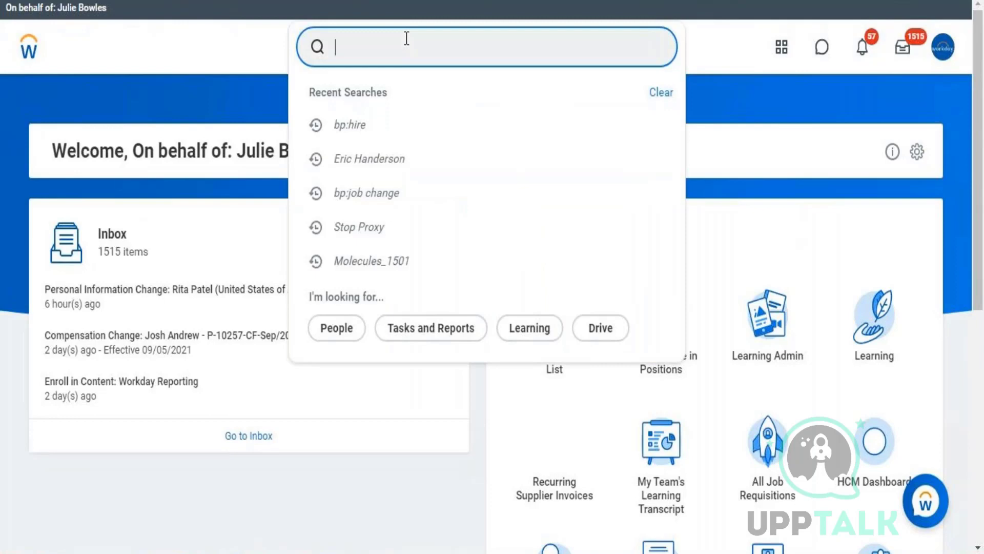
text(stop proxy)
key(Return)
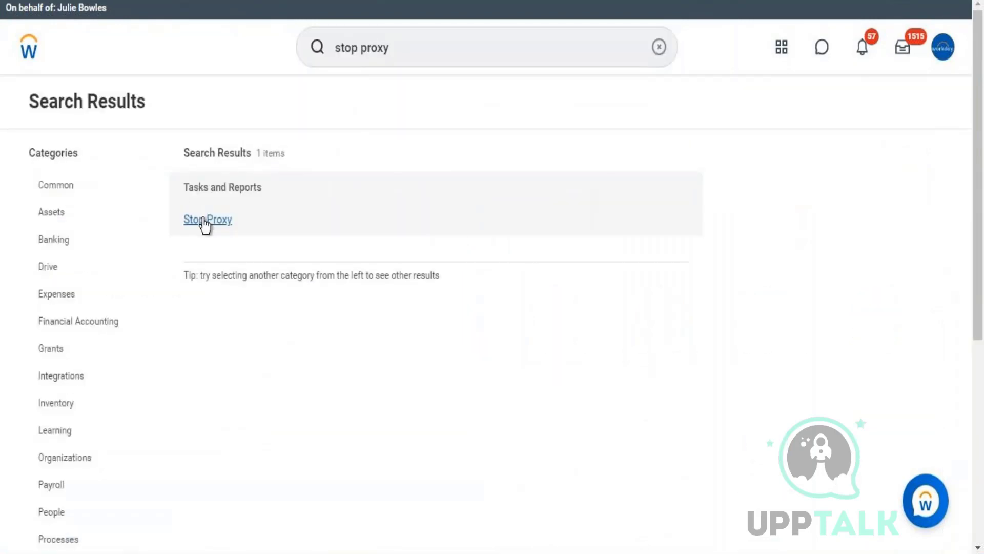
click(204, 220)
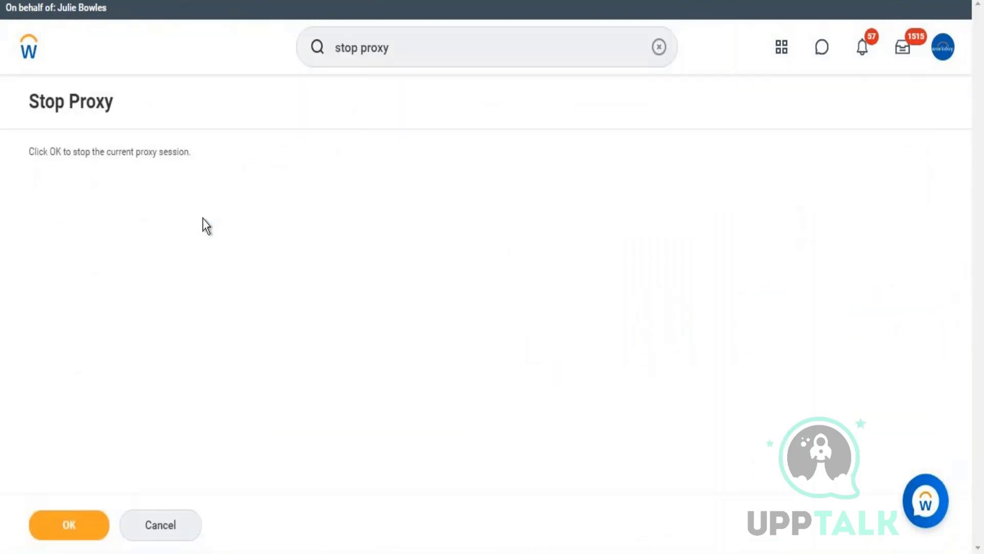
click(68, 533)
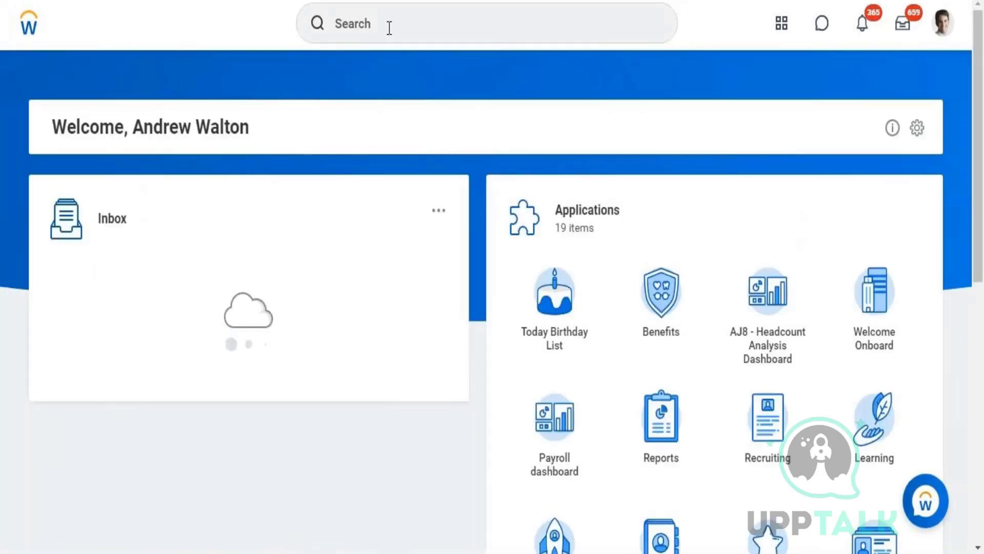
Step: Search for "create compensation elig" and open the Create Compensation Eligibility Rule task
click(389, 28)
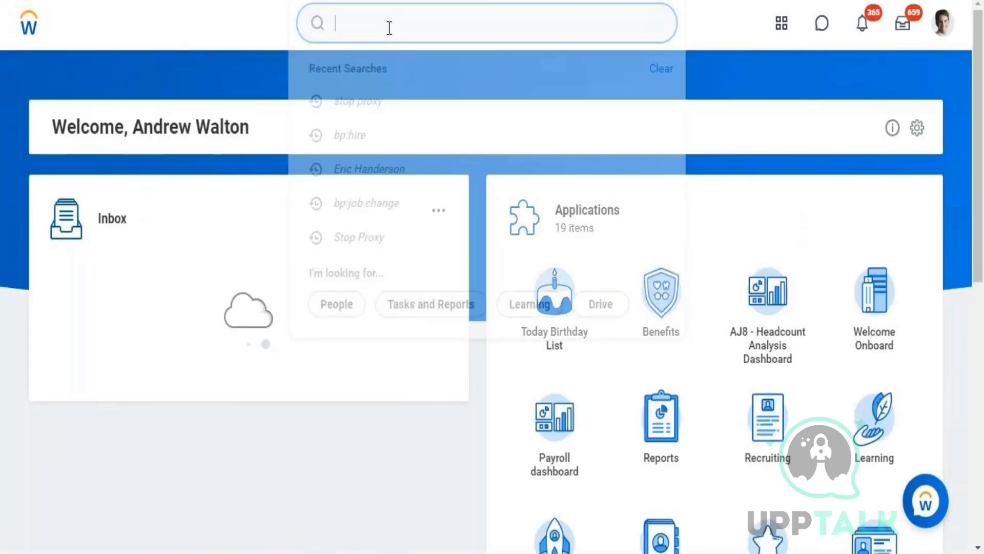
text(cr)
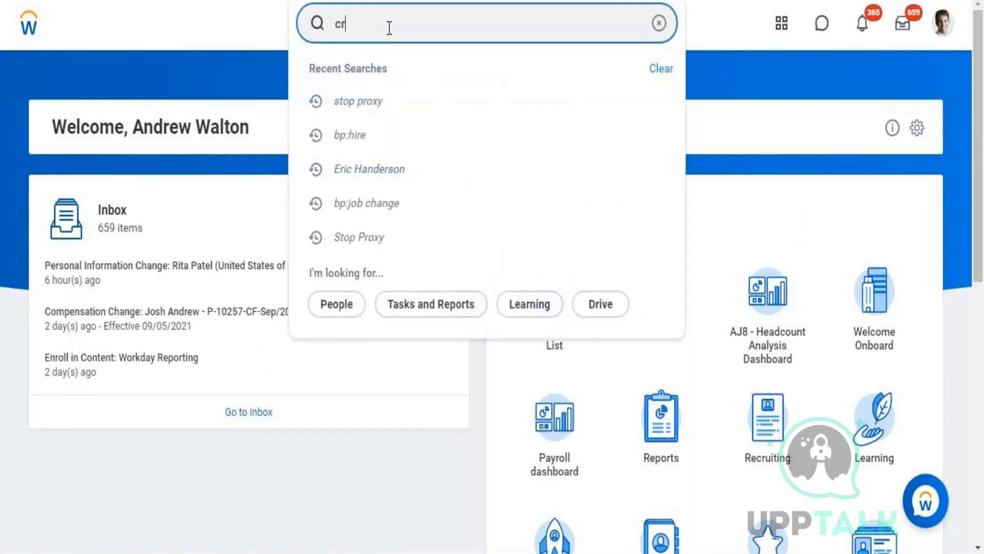
text(eate compensation e)
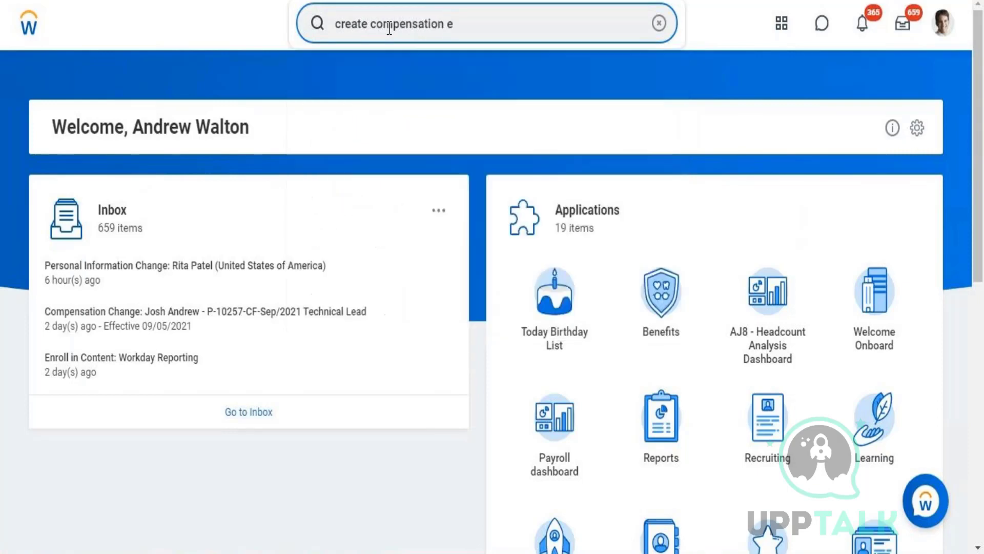
text(lig)
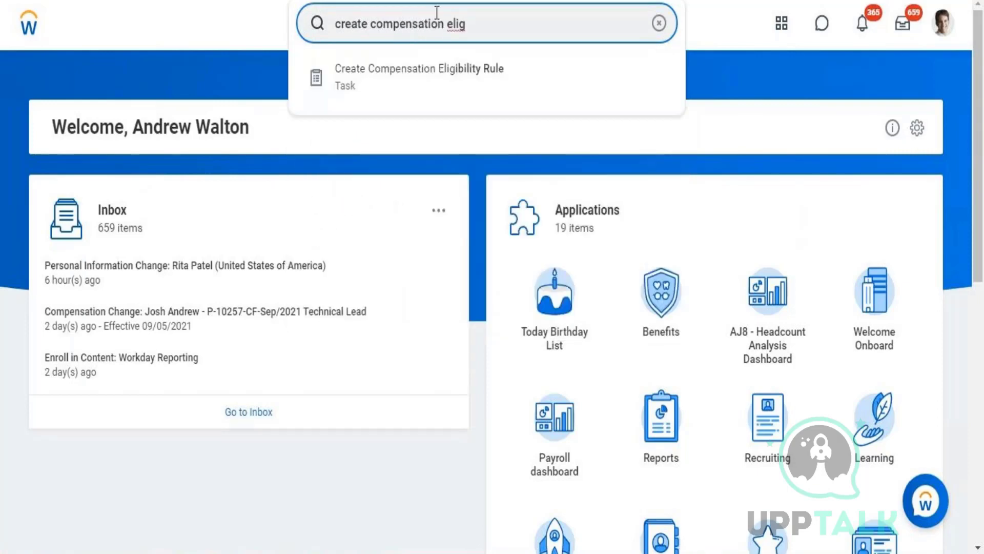
click(426, 73)
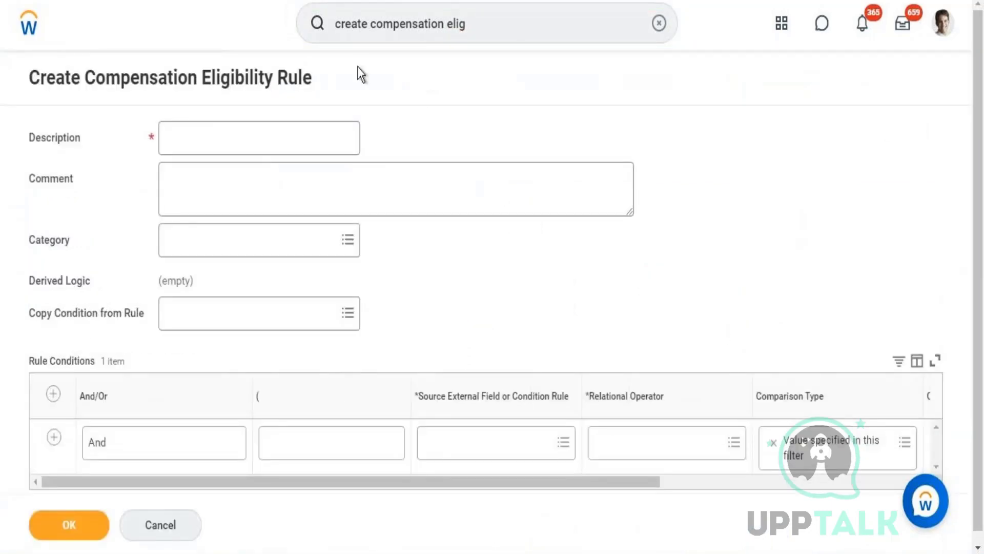
Step: Enter "Eligibility Rule - For Merit Plan Config" as the description of the new rule
click(247, 128)
click(248, 128)
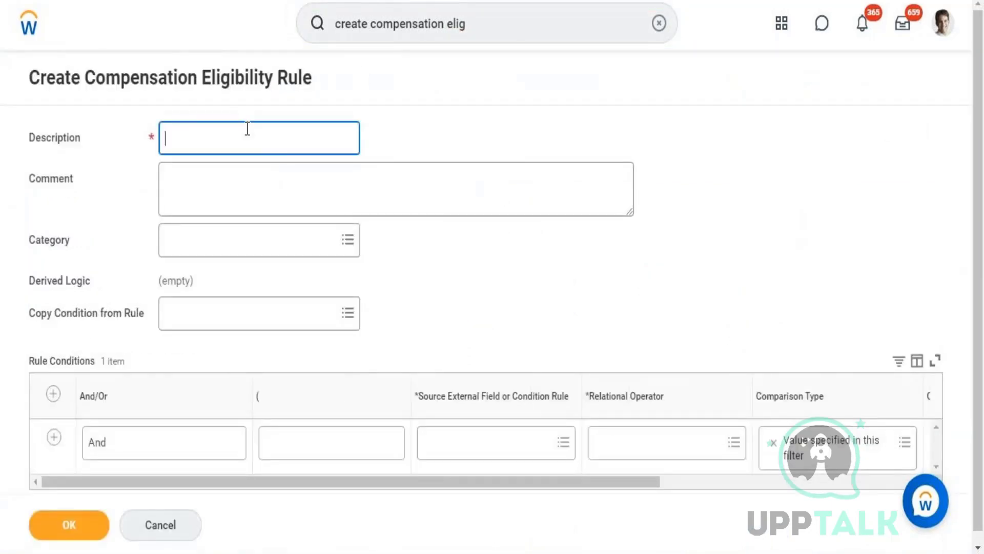
text(Eligibility Rule )
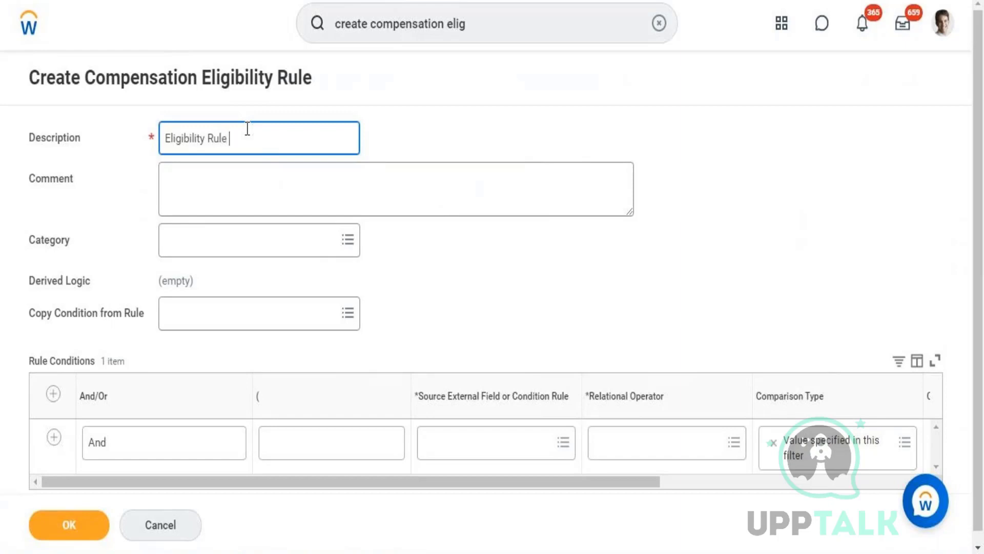
text(- For Merit Plan Config)
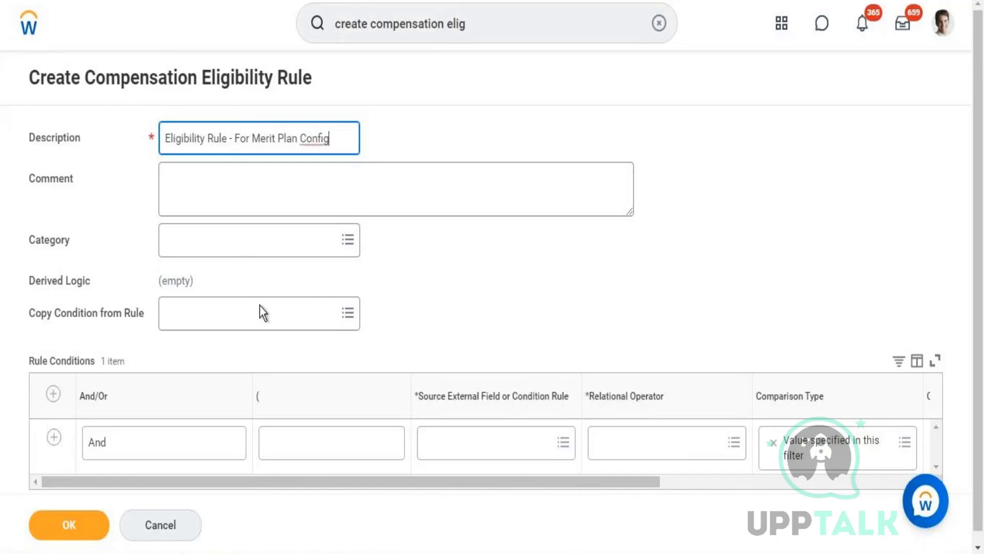
click(478, 454)
text(S)
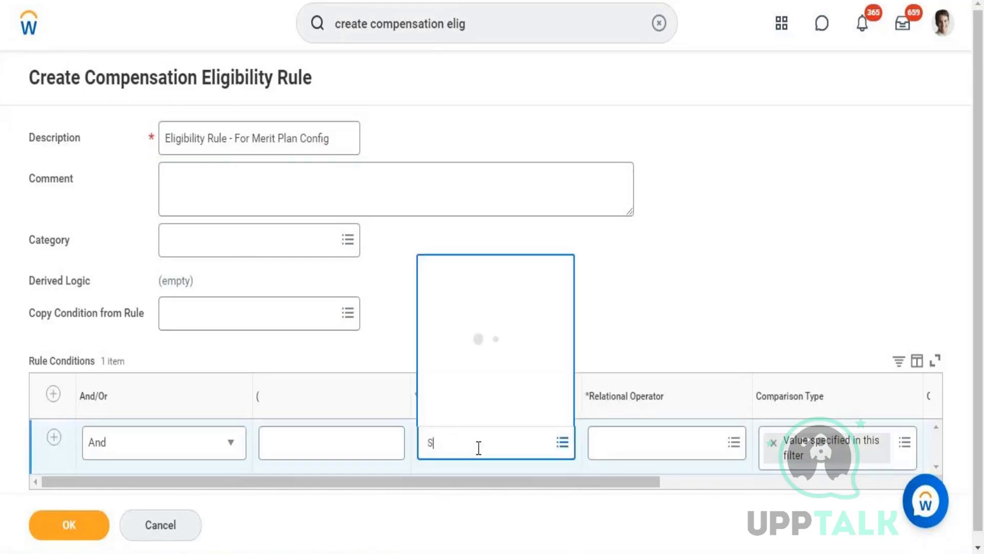
text(uperv)
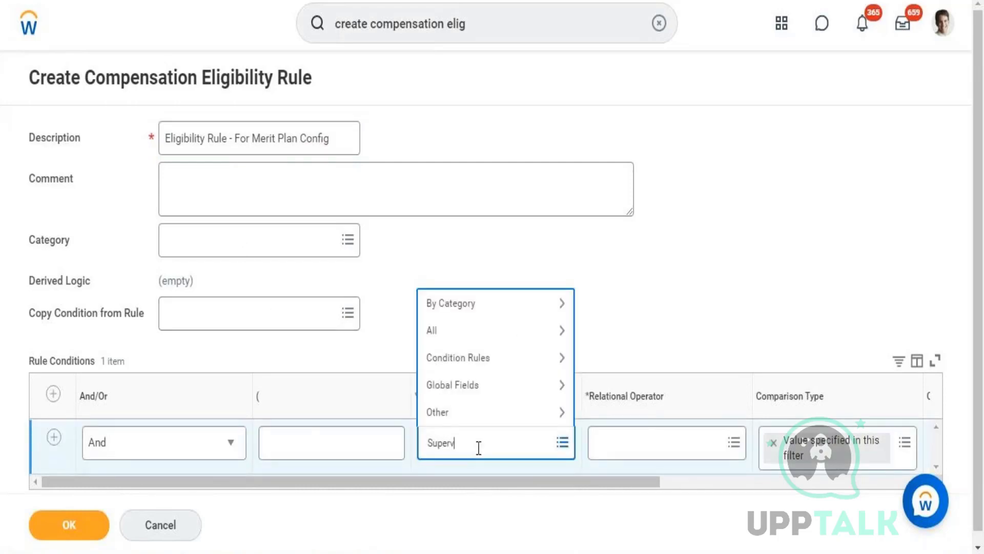
text(isory org)
key(BackSpace)
key(BackSpace)
key(BackSpace)
key(BackSpace)
key(BackSpace)
key(BackSpace)
key(BackSpace)
key(BackSpace)
key(BackSpace)
key(BackSpace)
key(BackSpace)
Step: Search the condition's source external field for "Organization" and try Organizations and Subordinates (Static Prompt)
text(Organization)
key(Return)
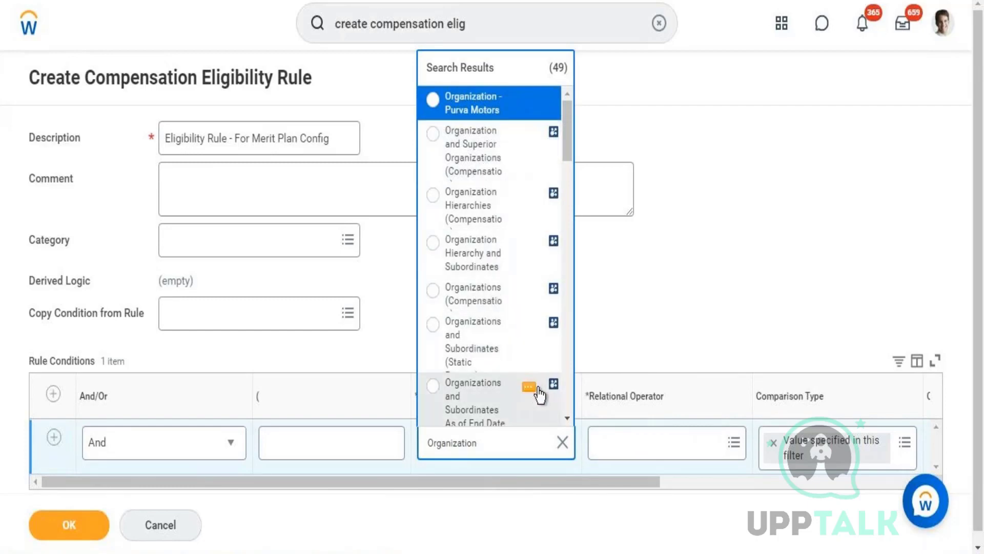
click(568, 420)
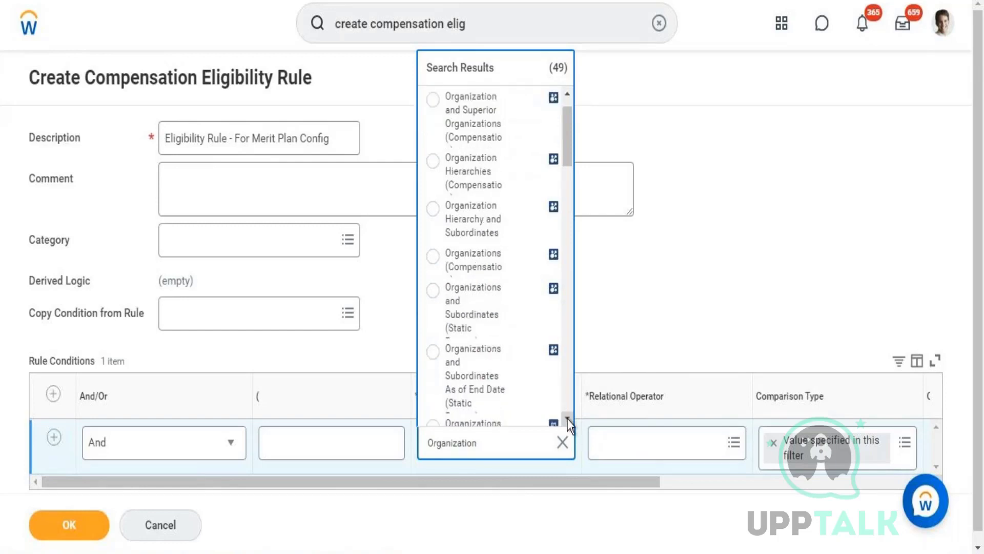
click(568, 420)
click(567, 419)
click(567, 420)
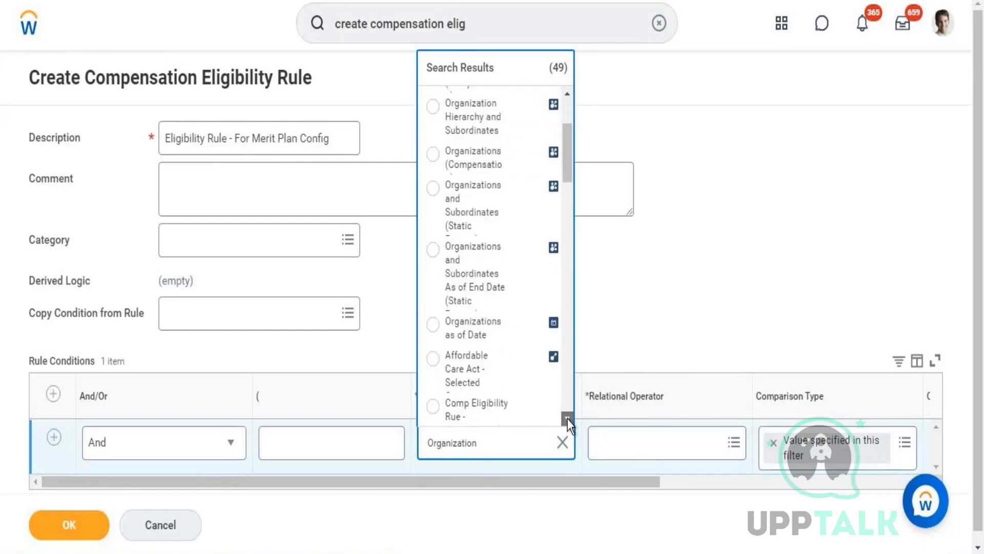
click(568, 419)
click(567, 419)
click(568, 419)
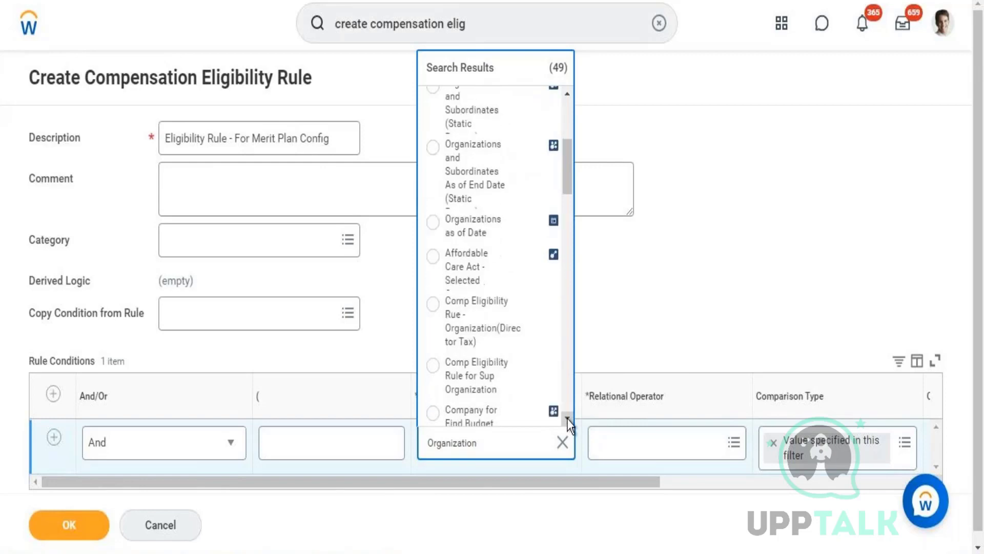
click(567, 95)
click(567, 95)
click(567, 95)
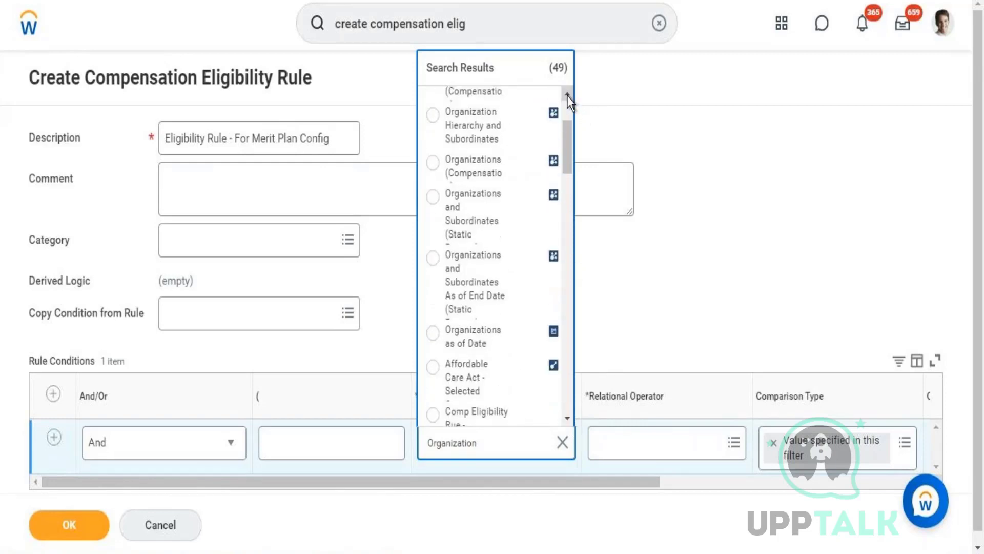
click(567, 95)
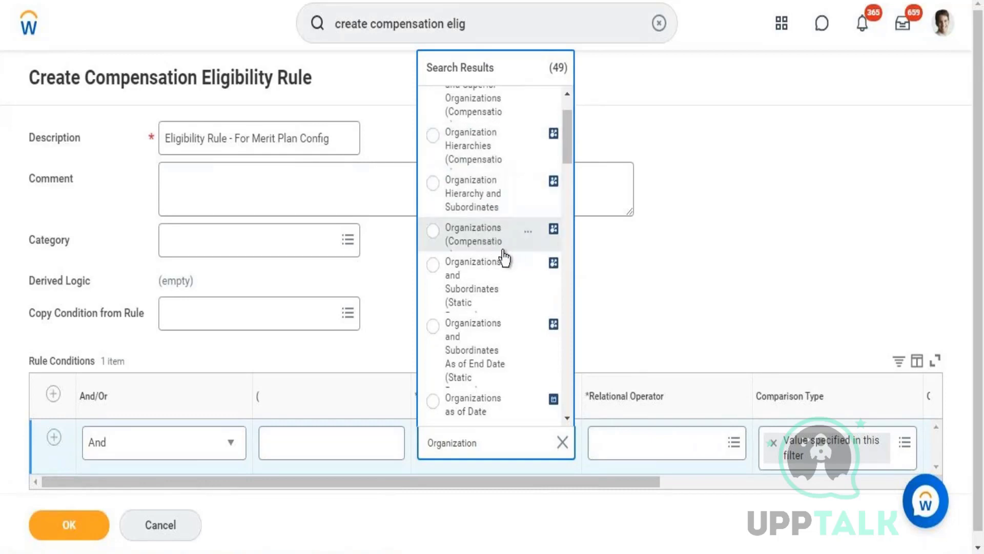
click(480, 294)
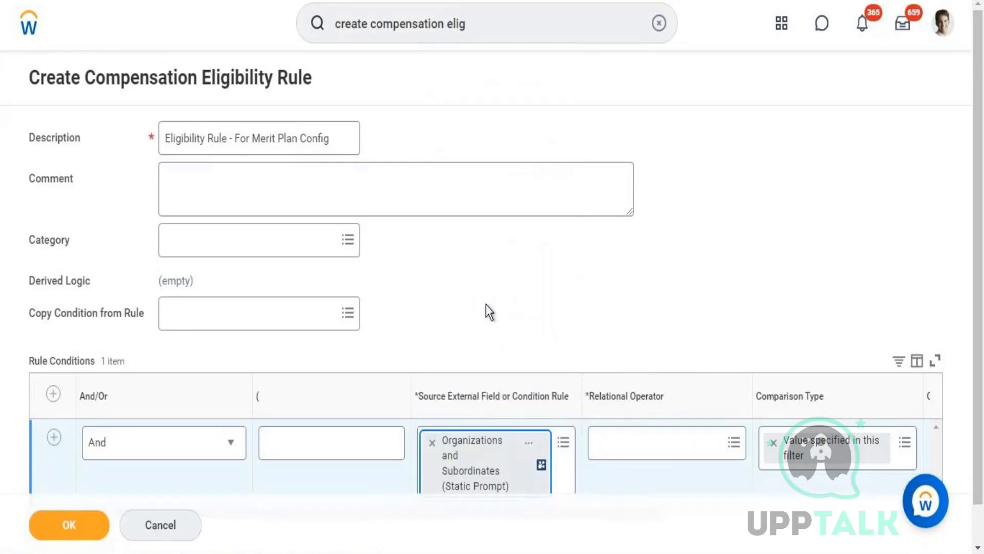
Step: Replace the condition's source external field with Organizations (Compensation), found by searching for "Organization"
click(433, 443)
text(org)
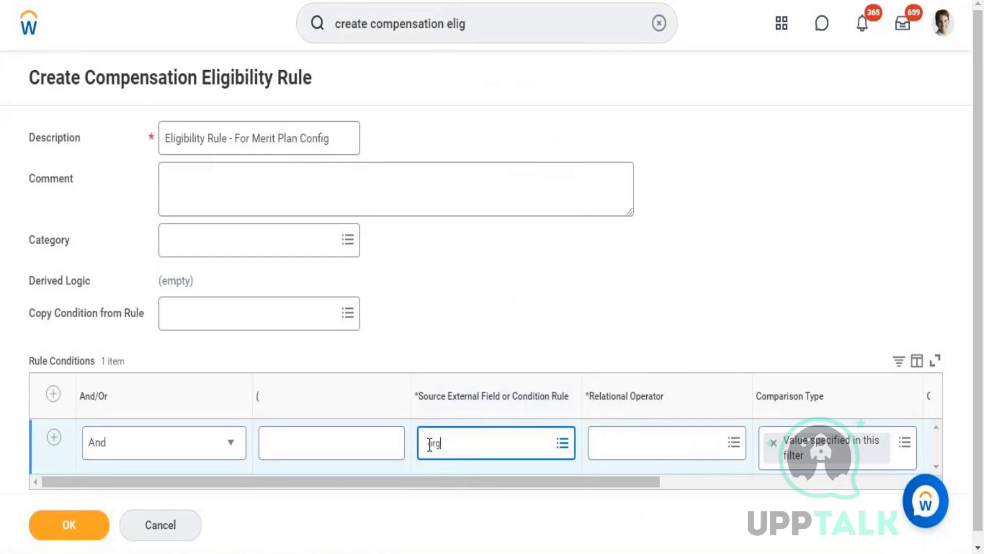
text(anzation)
key(Return)
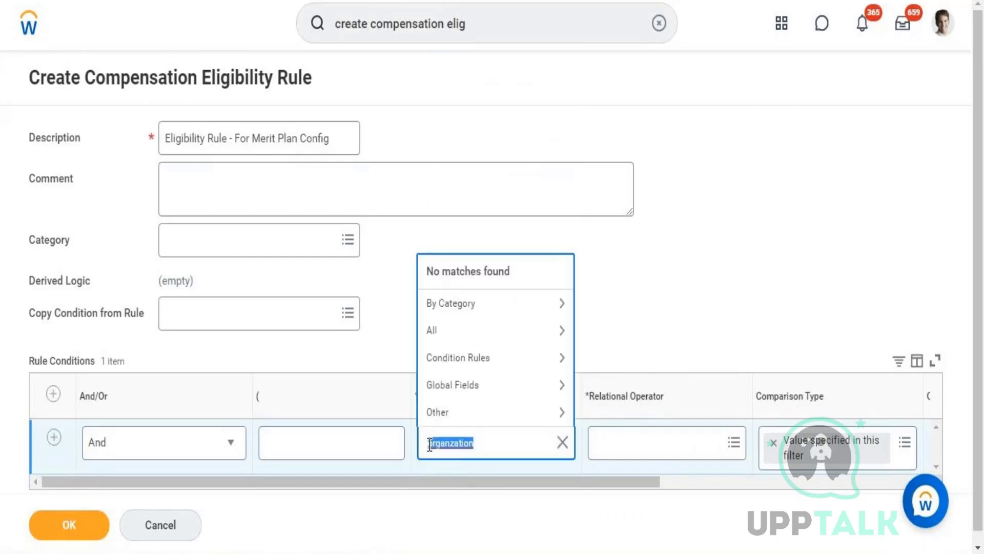
click(489, 437)
key(BackSpace)
key(BackSpace)
key(BackSpace)
key(BackSpace)
key(BackSpace)
key(BackSpace)
key(BackSpace)
key(BackSpace)
key(BackSpace)
key(BackSpace)
key(BackSpace)
text(Organizatio)
key(Return)
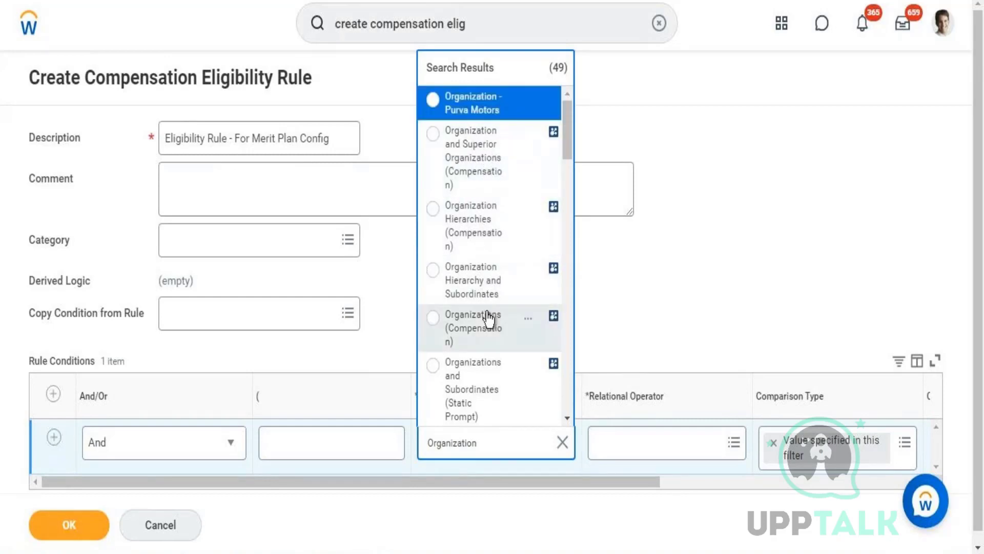
click(475, 336)
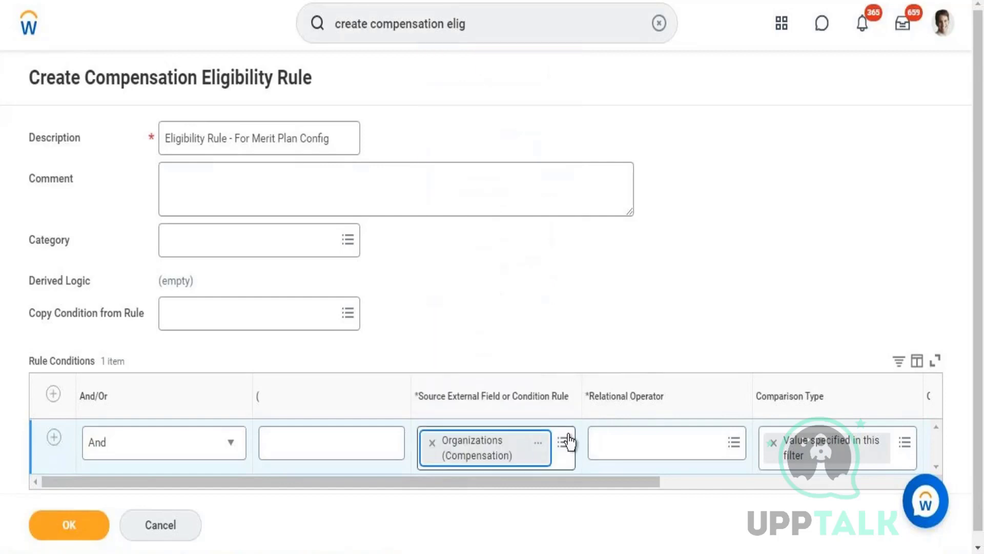
Step: Set the condition's relational operator to the frequently used option "any in the selection list"
click(619, 443)
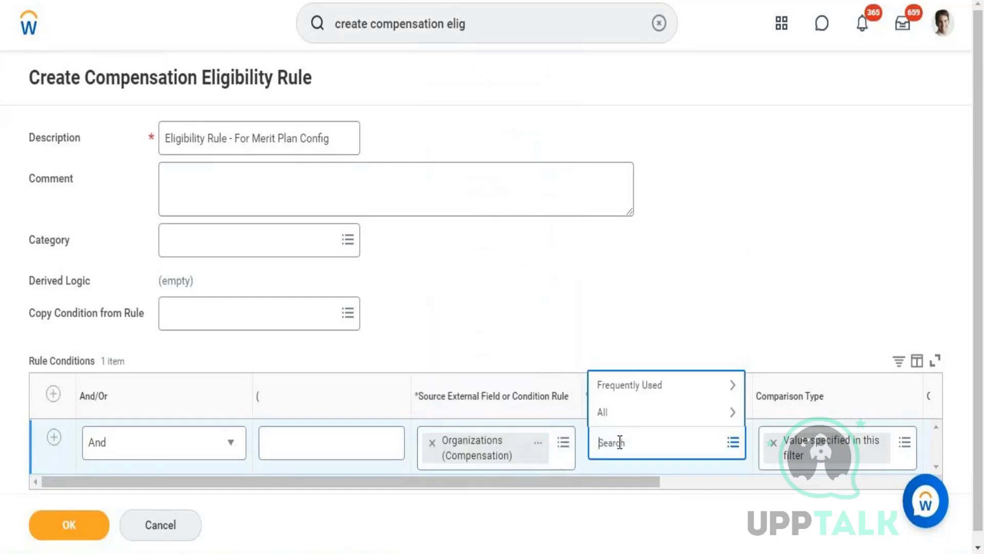
click(647, 385)
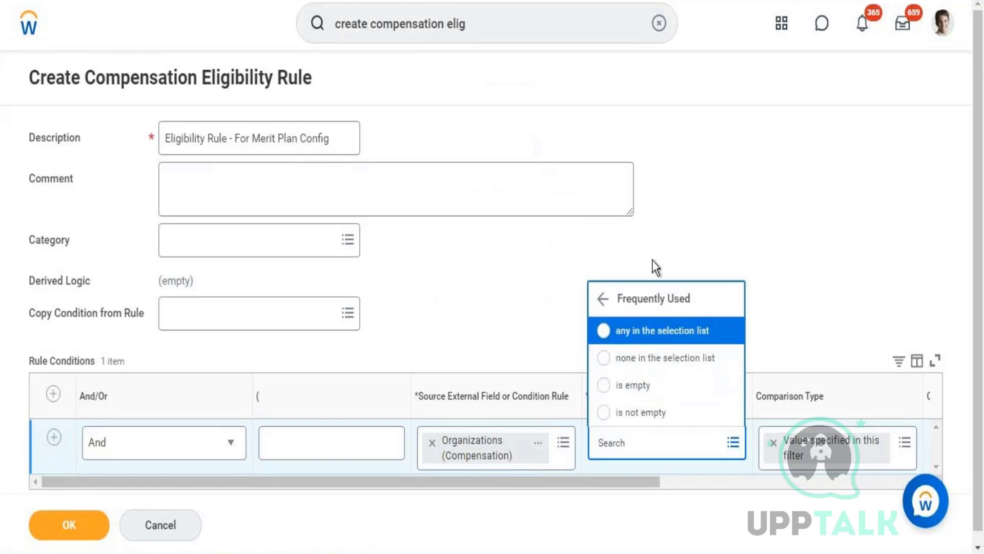
click(654, 331)
Step: Search the comparison value by the manager's first name, choose the Workday HR Information Systems organization and submit the rule
drag(580, 481, 755, 484)
click(731, 433)
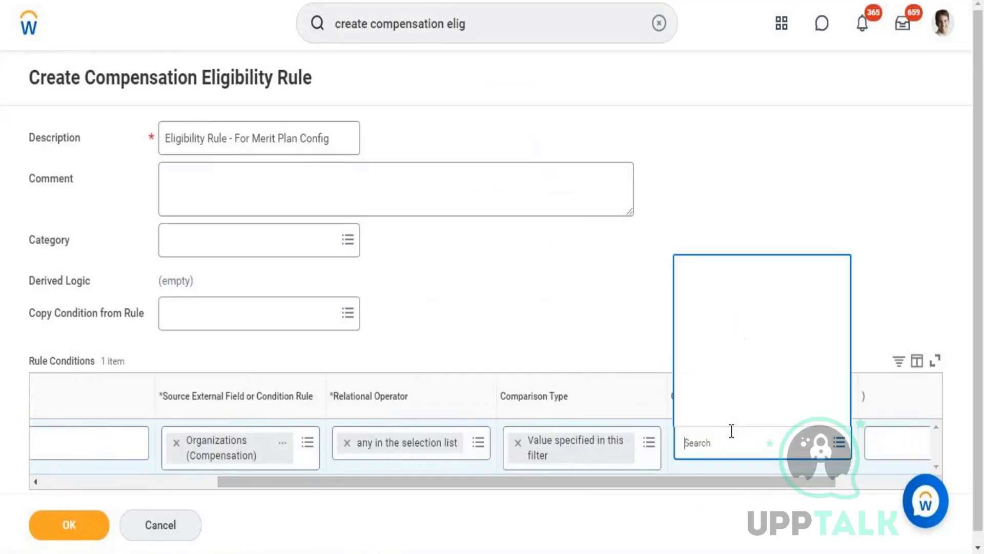
text(melissa)
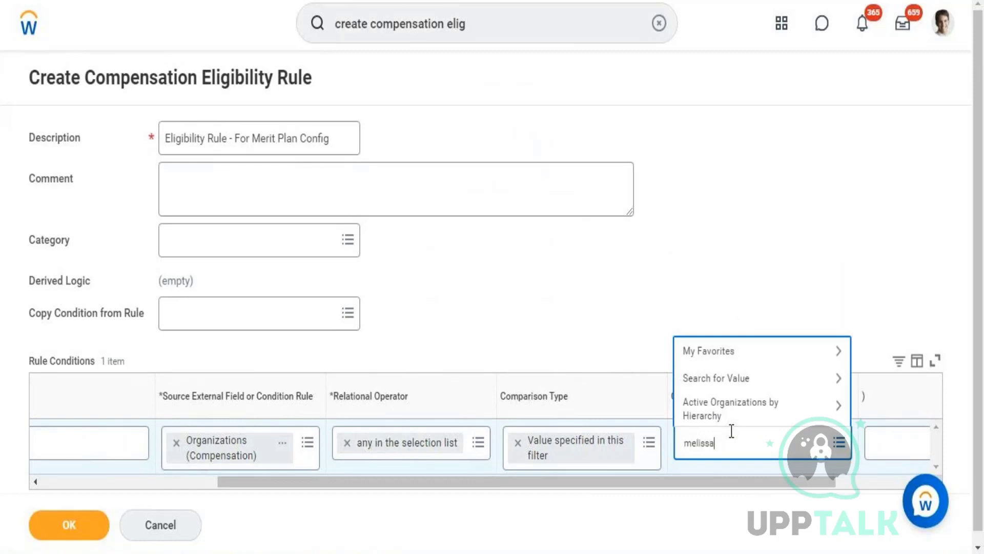
key(Return)
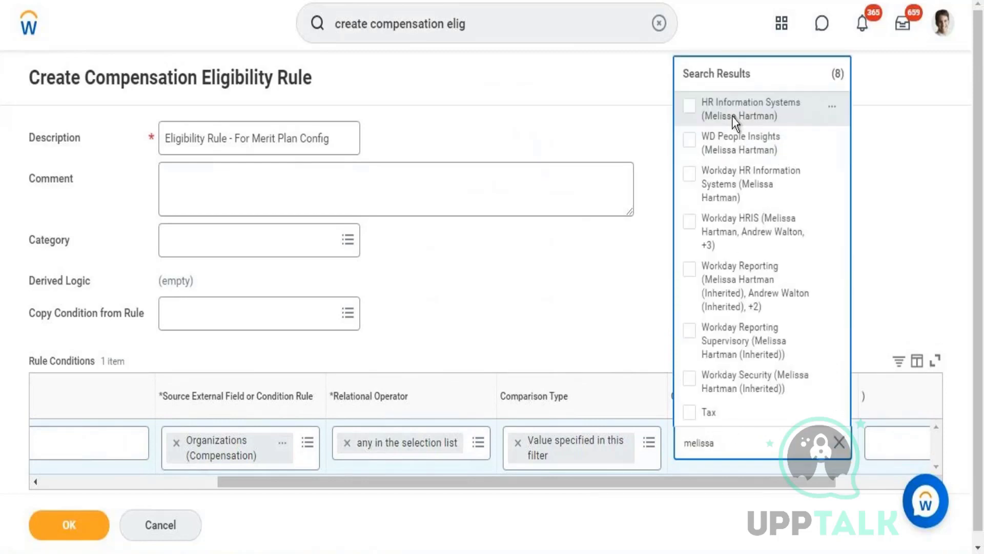
click(733, 187)
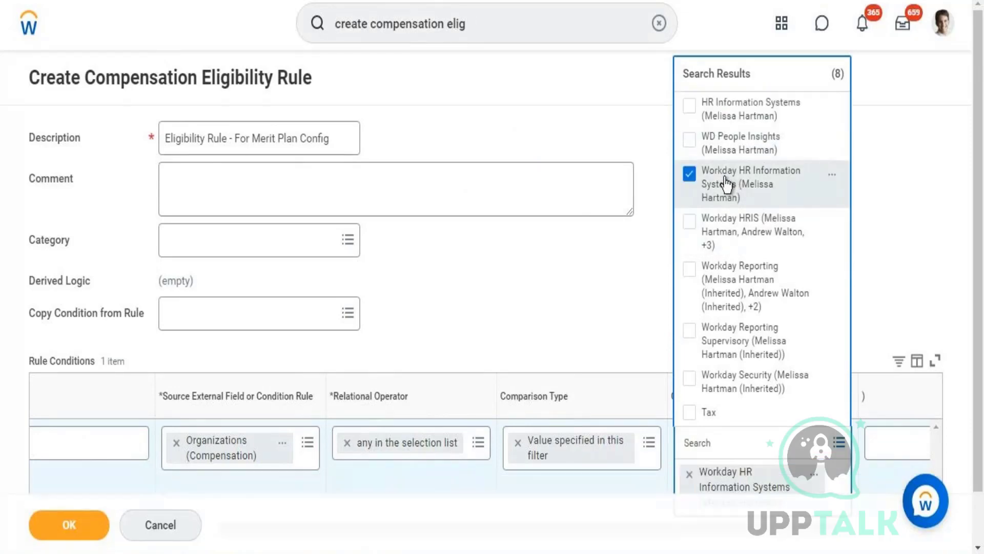
click(581, 336)
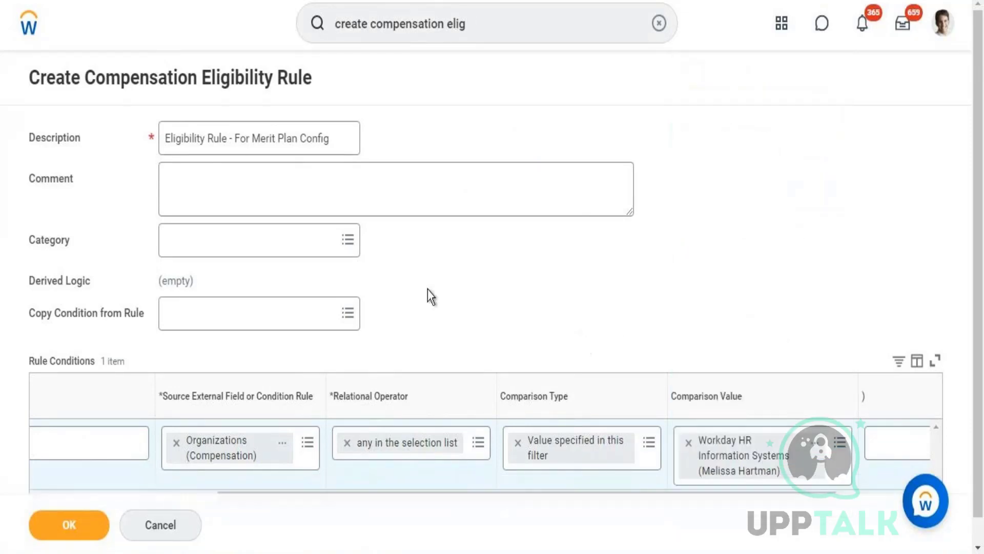
click(82, 528)
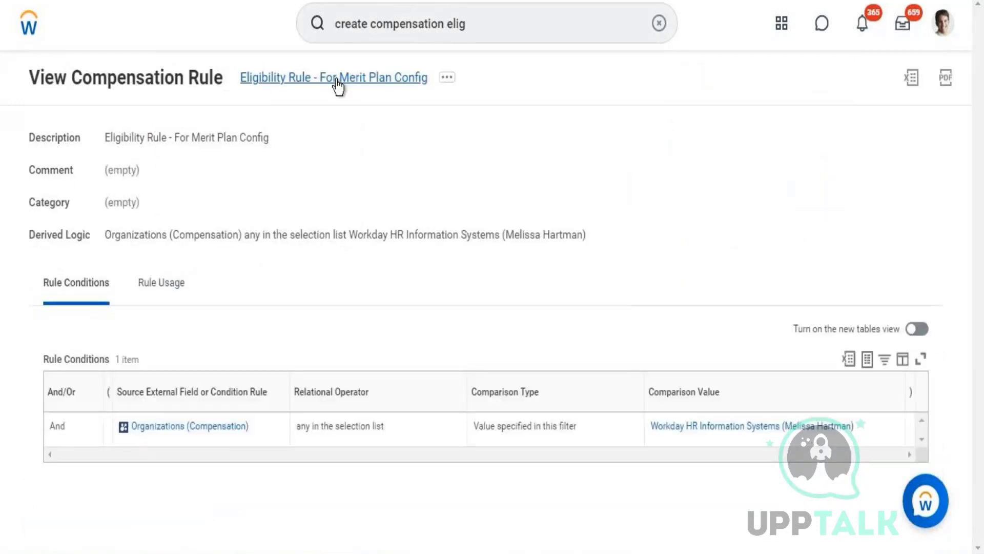
Step: Copy the rule's name "Eligibility Rule - For Merit Plan Config" and paste it below the existing notes in Notepad, then minimize Notepad
right_click(338, 86)
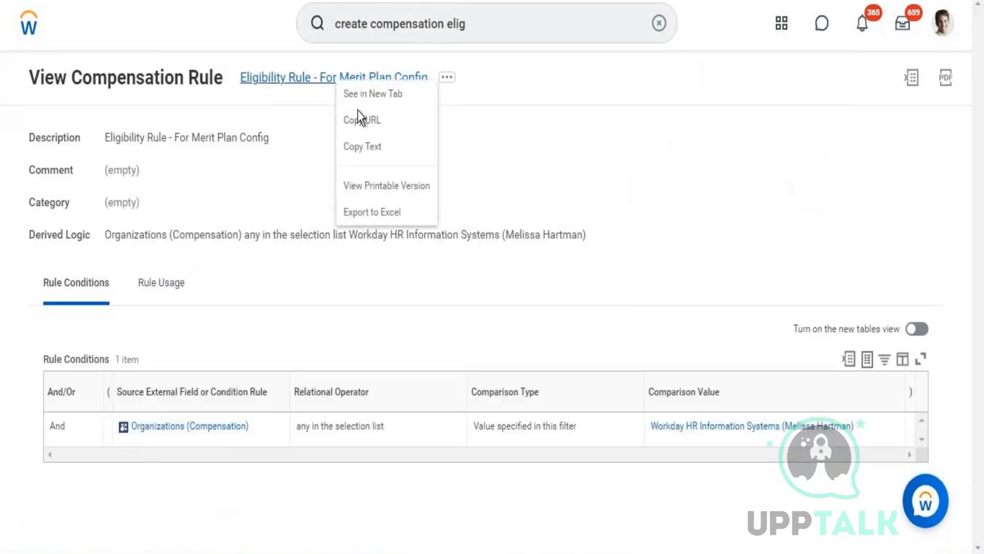
click(385, 148)
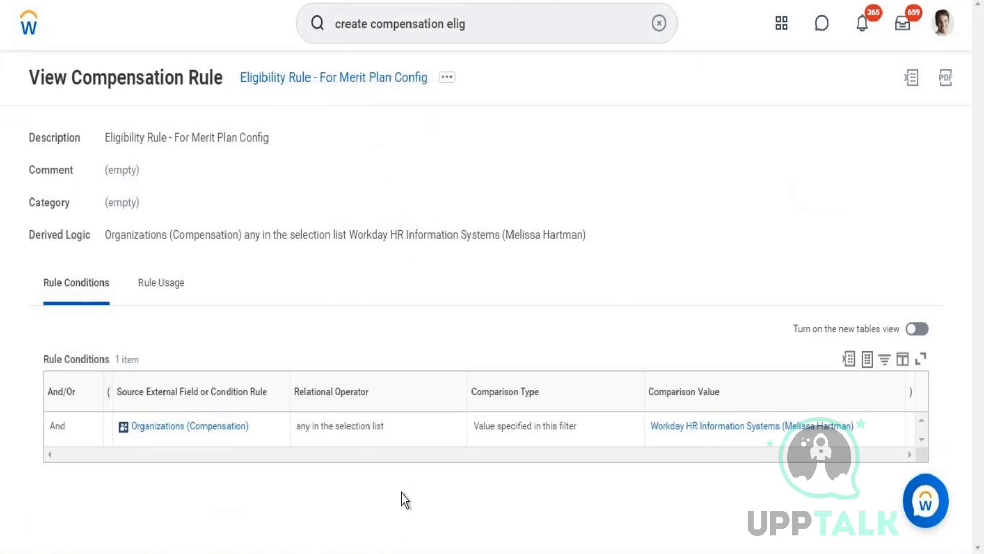
click(366, 547)
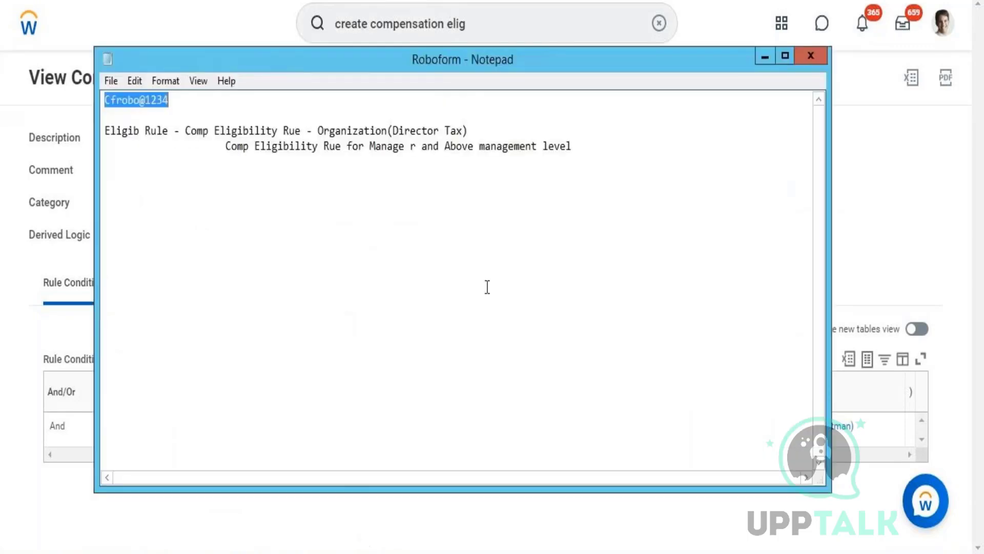
click(593, 147)
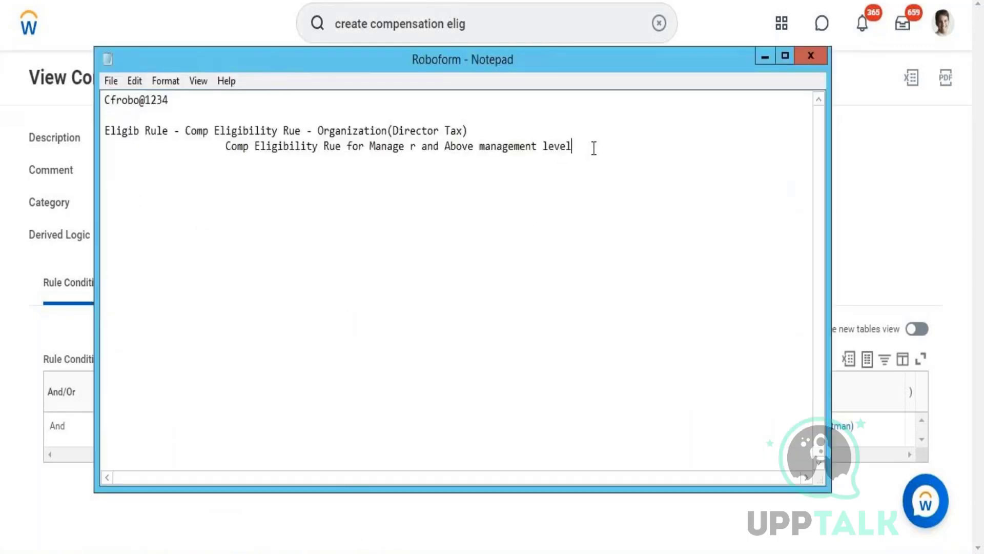
key(Return)
key(Return)
key(ctrl+v)
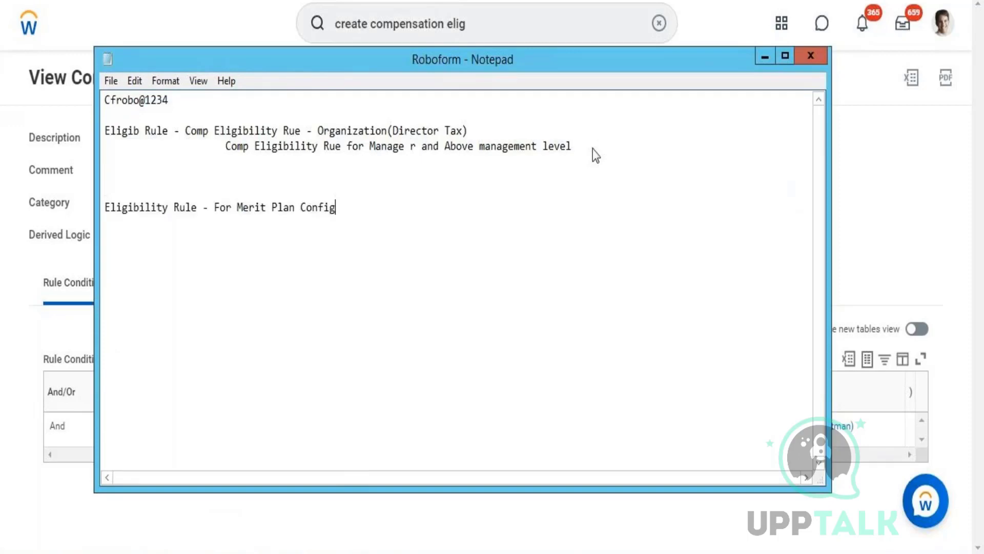
click(763, 57)
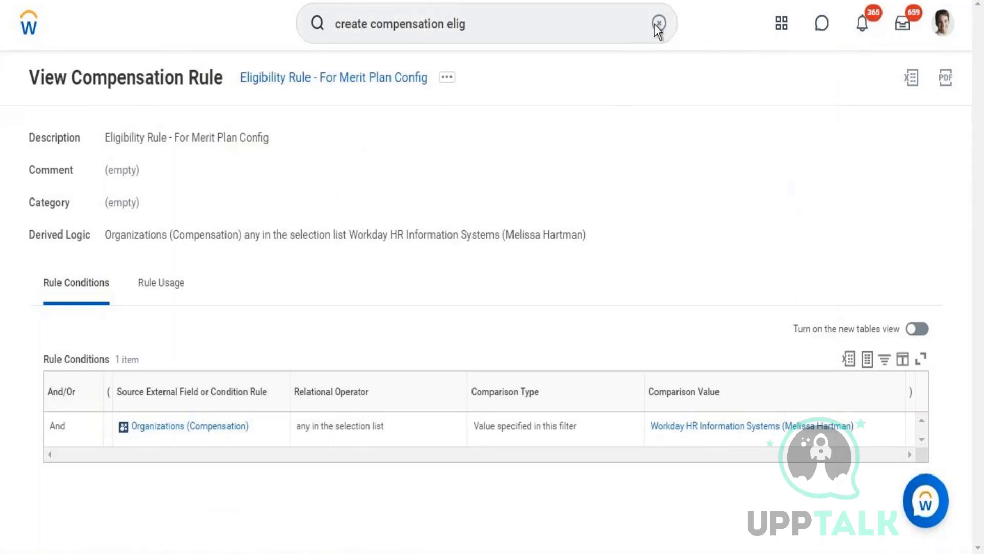
Step: Clear the old search text in Workday and start a new search
click(540, 36)
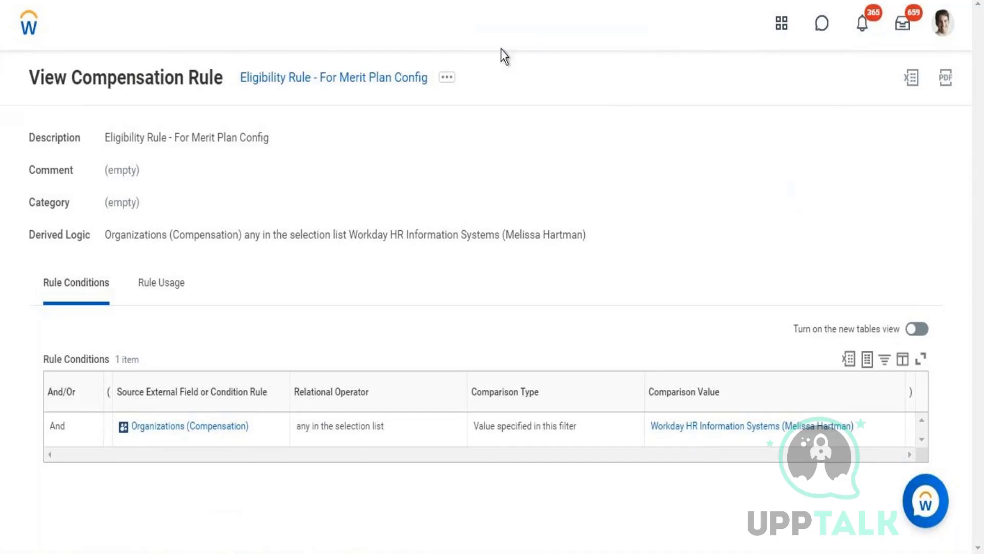
click(514, 35)
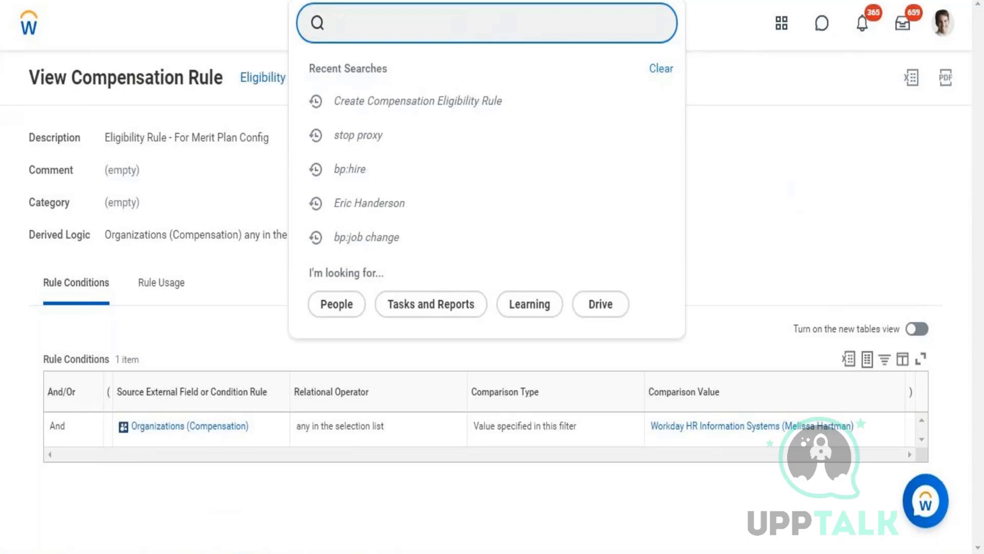
text(access)
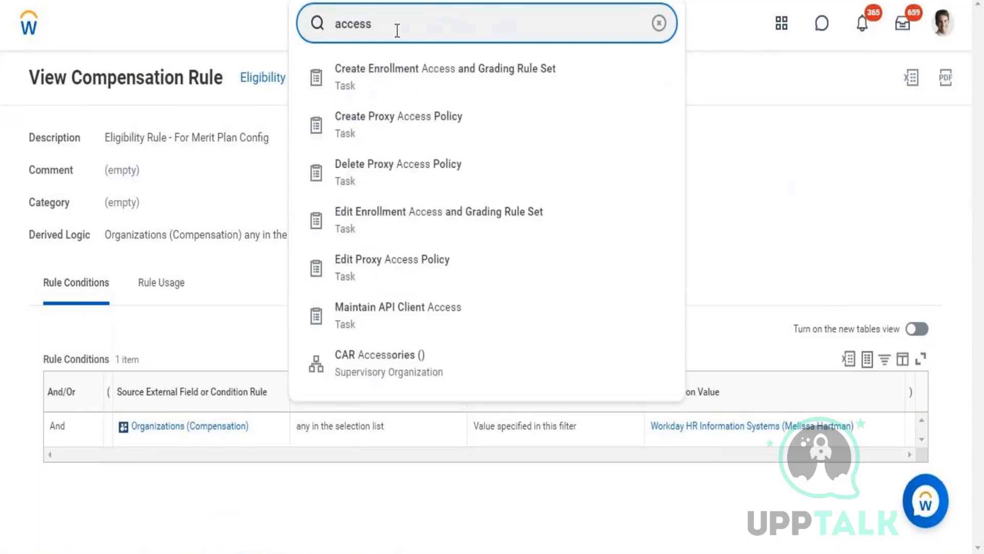
key(BackSpace)
key(BackSpace)
key(BackSpace)
key(BackSpace)
key(BackSpace)
key(BackSpace)
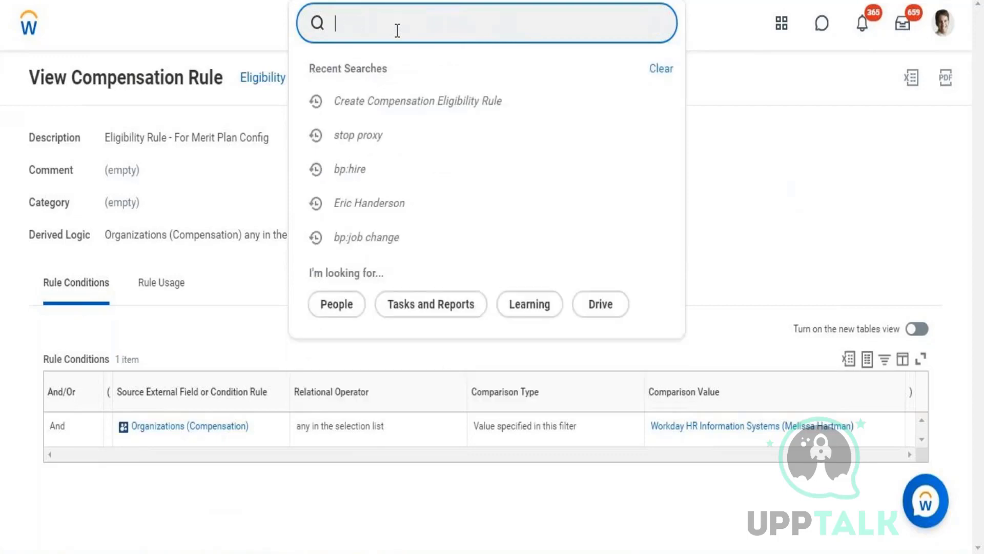
Step: Search for "create merit plan" and open the Create Merit Plan task
text(create me)
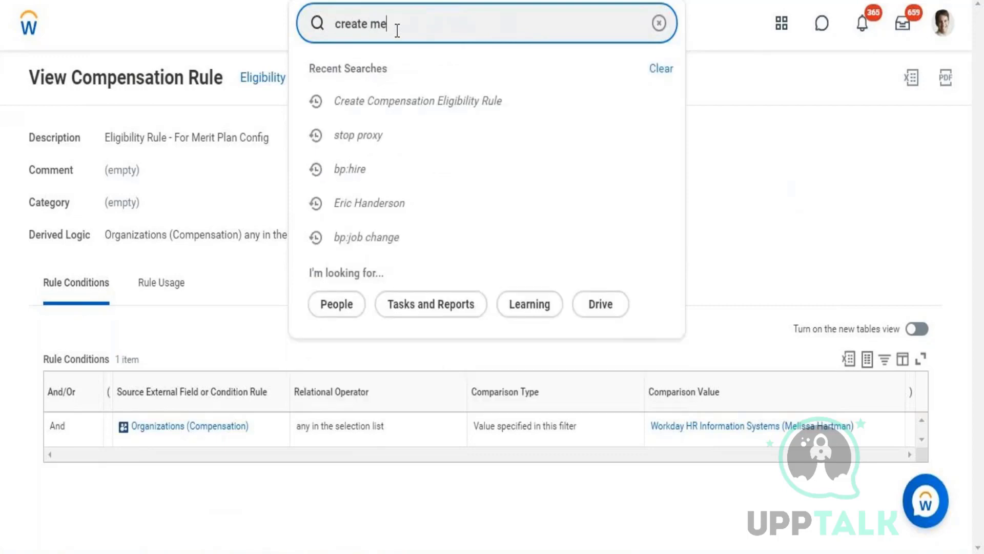
text(rit plan)
click(385, 81)
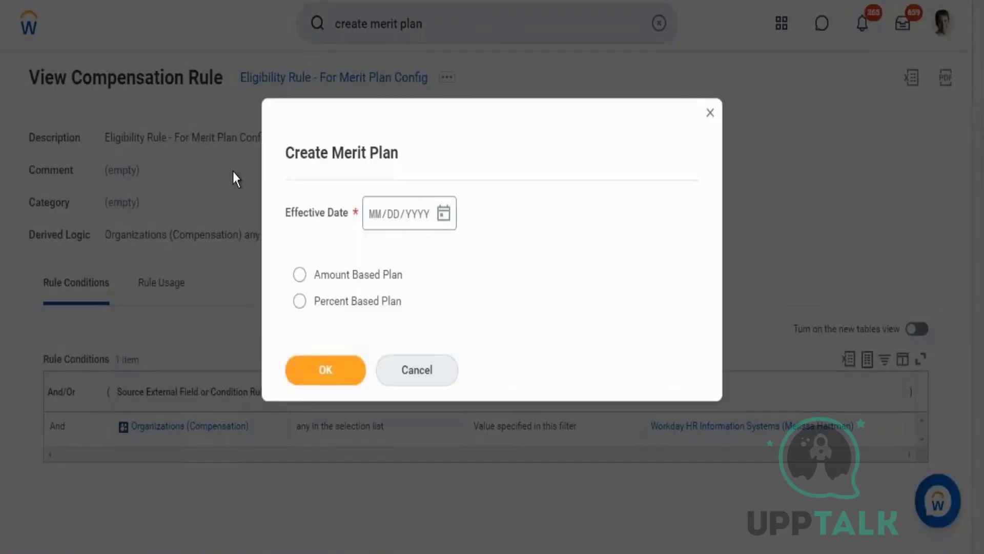
Step: Set the merit plan's effective date to 09/05/2021, choose Percent Based Plan and confirm
click(447, 211)
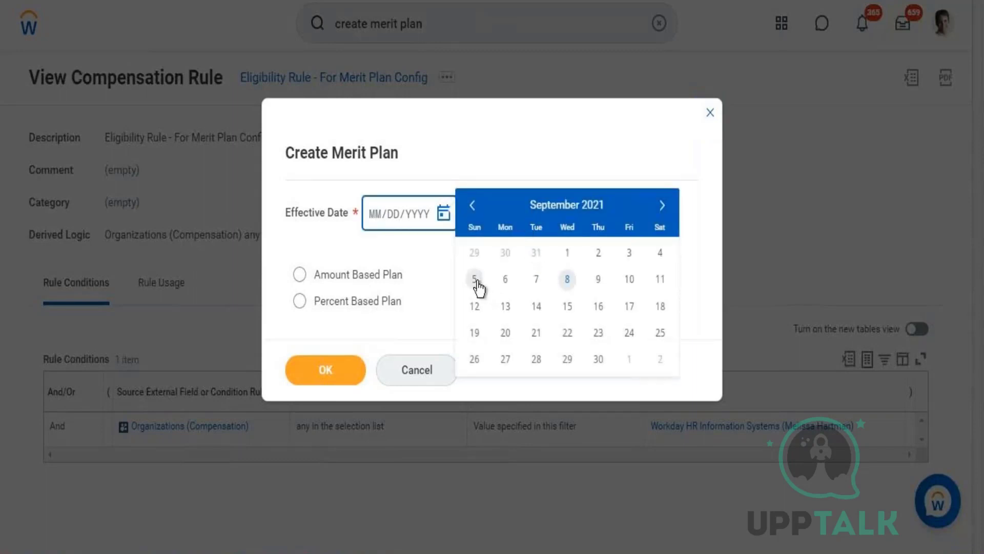
click(476, 281)
click(356, 308)
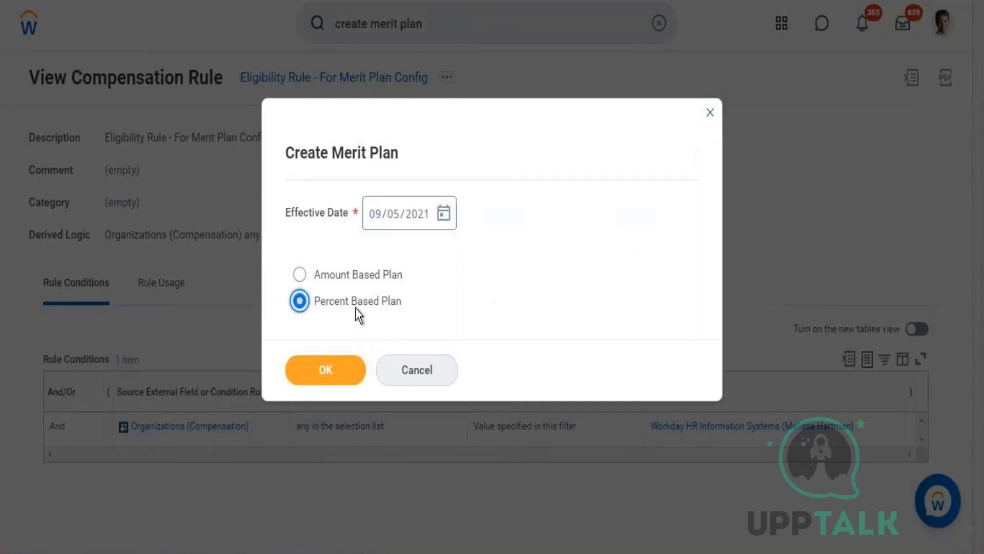
click(336, 369)
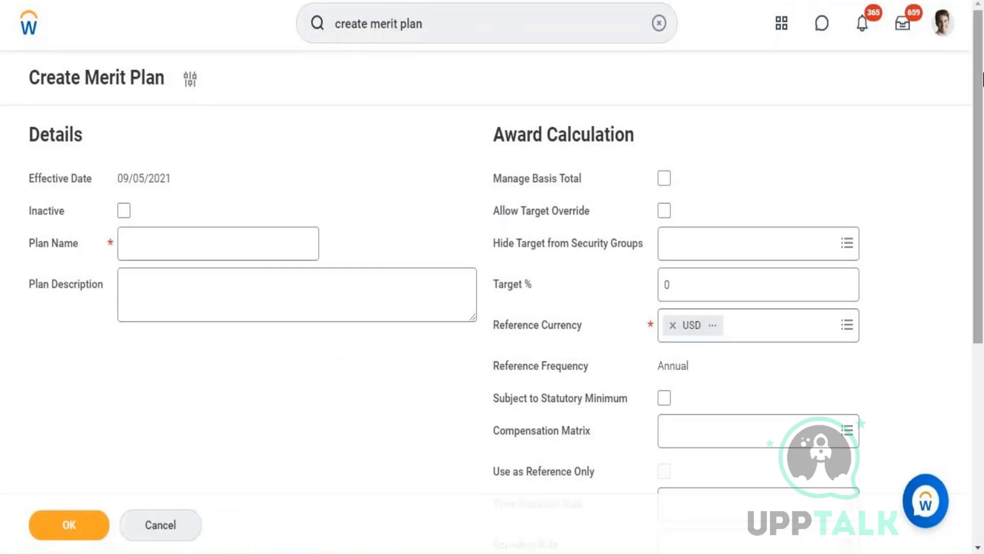
Step: Enter "Merit - Sup Org based" as the plan name of the new merit plan
scroll(973, 116, down, 2)
drag(981, 128, 978, 94)
click(224, 207)
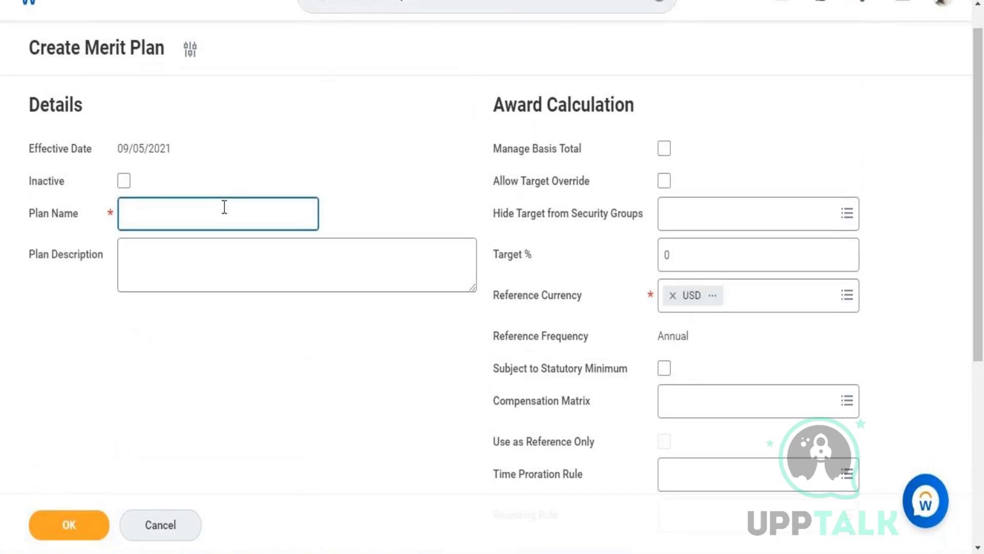
text(Maerit)
key(BackSpace)
key(BackSpace)
key(BackSpace)
key(BackSpace)
key(BackSpace)
key(BackSpace)
key(BackSpace)
text(Merit - Sup Org based)
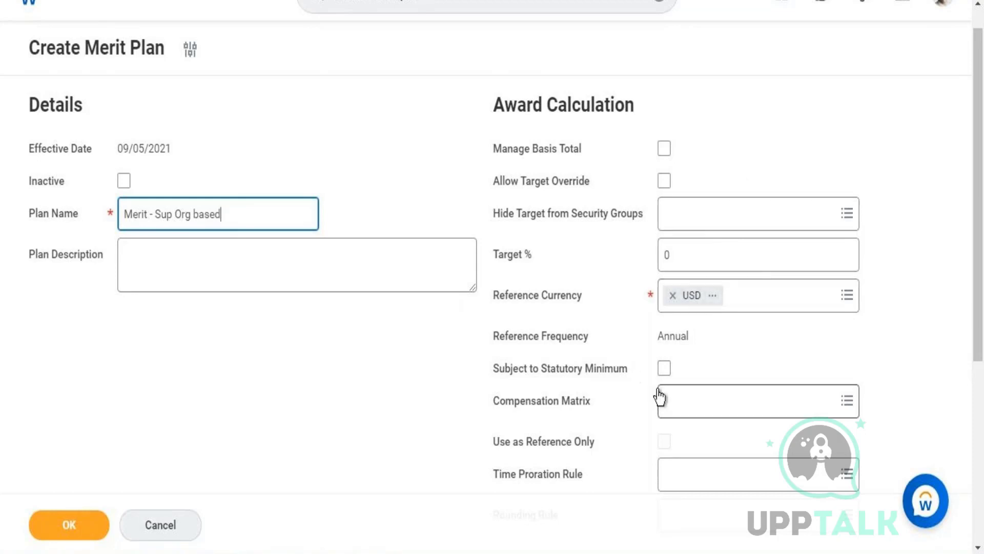
Step: Set the plan's Target % to 2 and add a row to the Merit Plan Profiles table
click(681, 243)
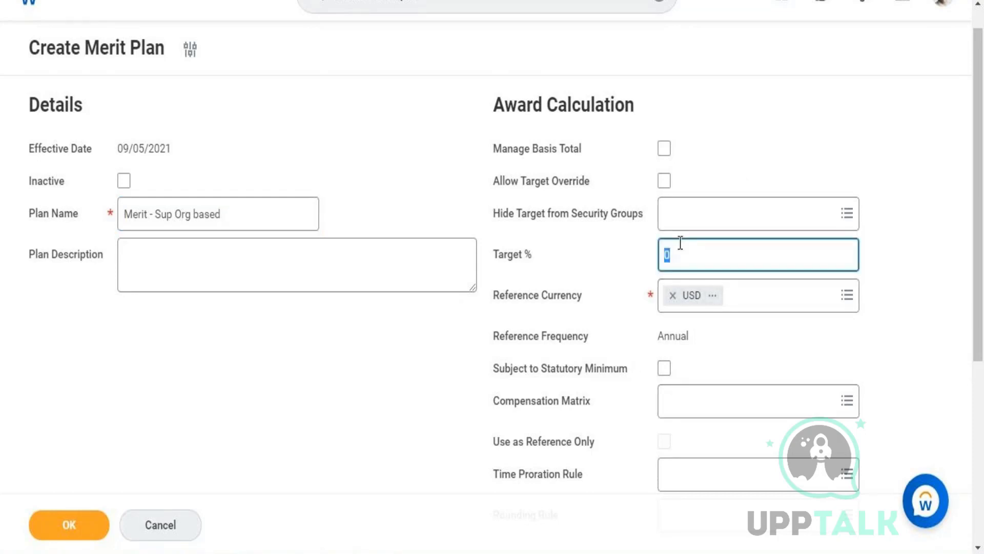
text(2)
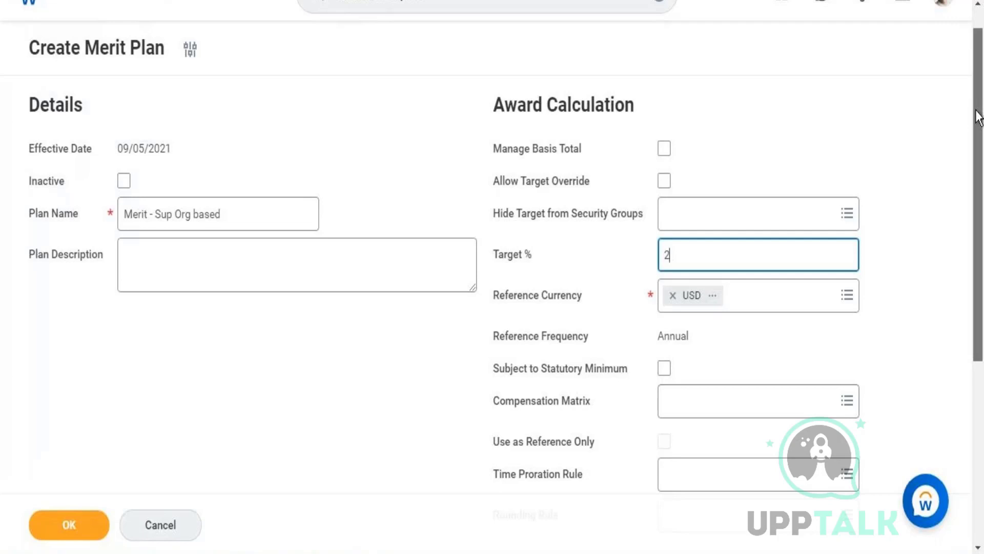
drag(978, 120, 945, 362)
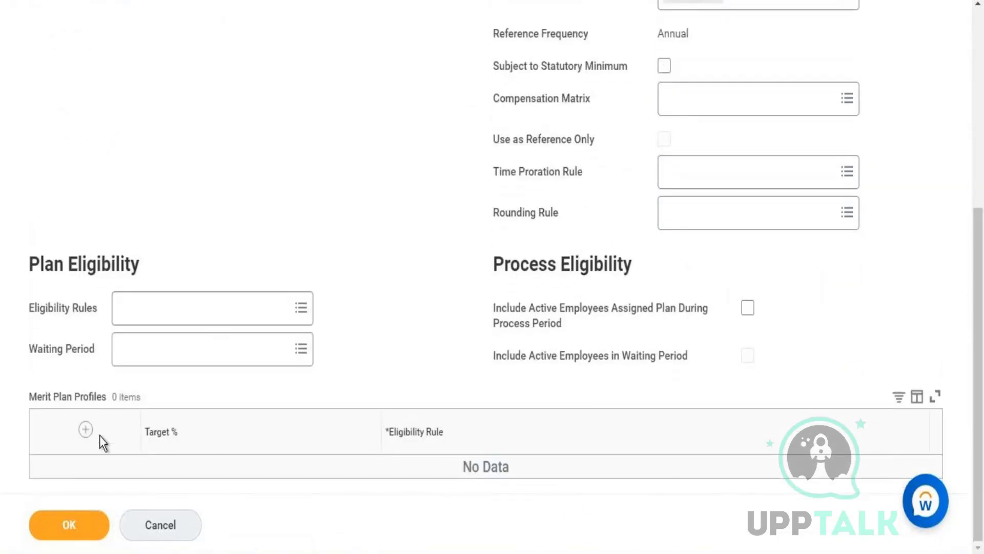
click(86, 430)
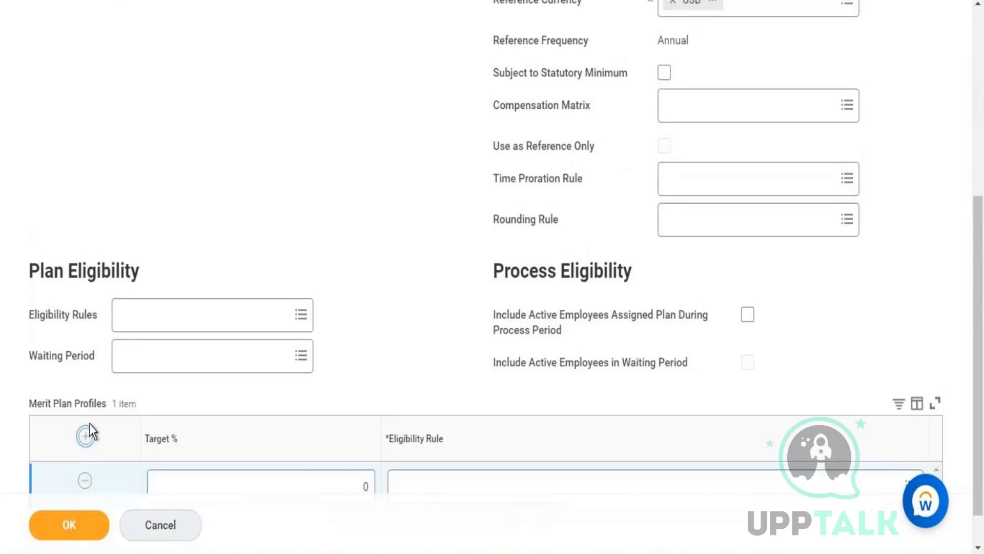
Step: Copy "Eligibility Rule - For Merit Plan Config" from the Notepad notes and select it as the plan's eligibility rule in Workday
click(163, 327)
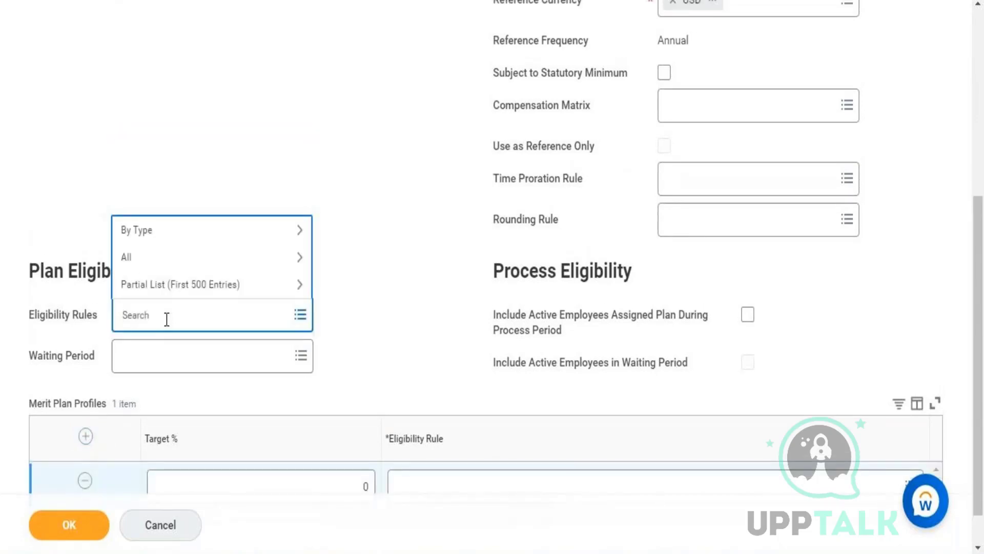
click(351, 552)
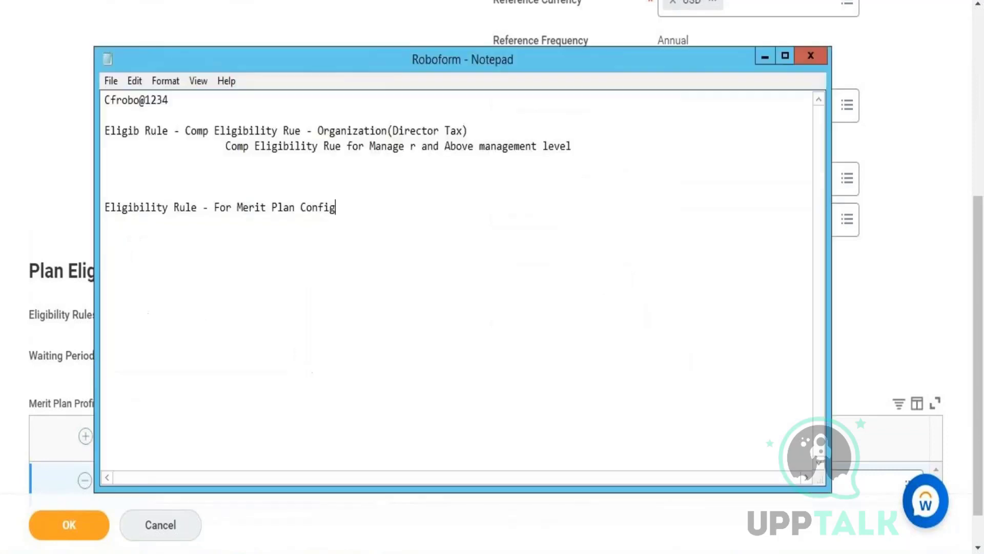
drag(338, 207, 107, 196)
key(ctrl+c)
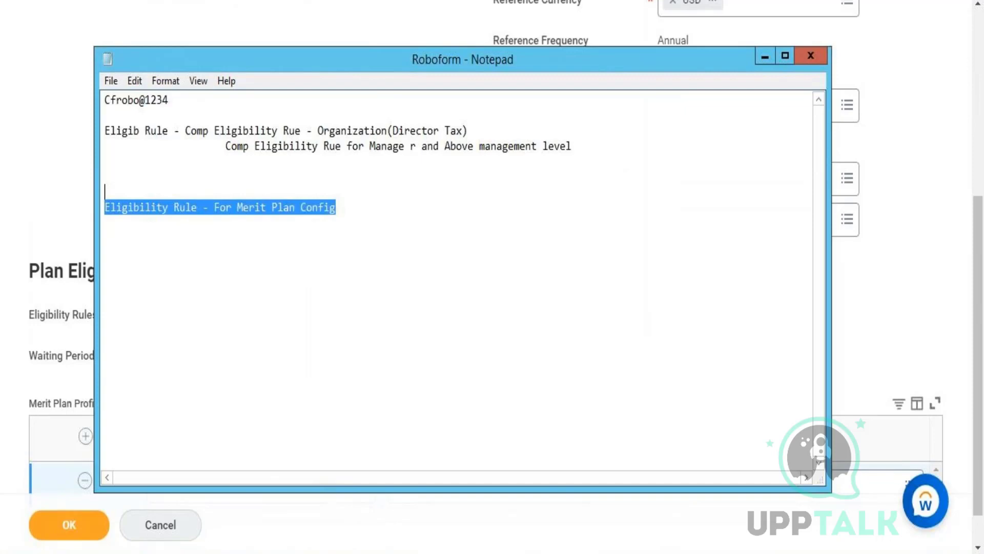
key(alt+Tab)
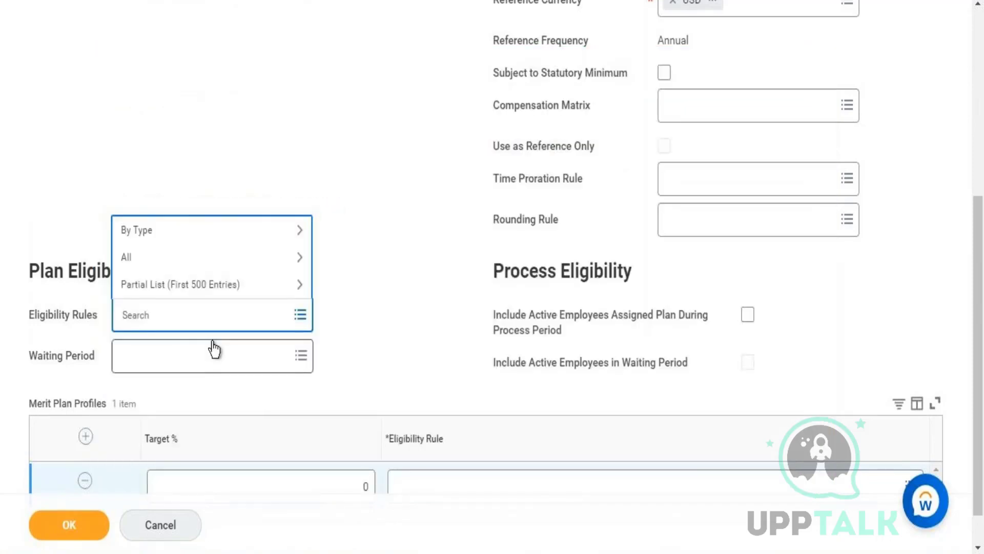
key(ctrl+v)
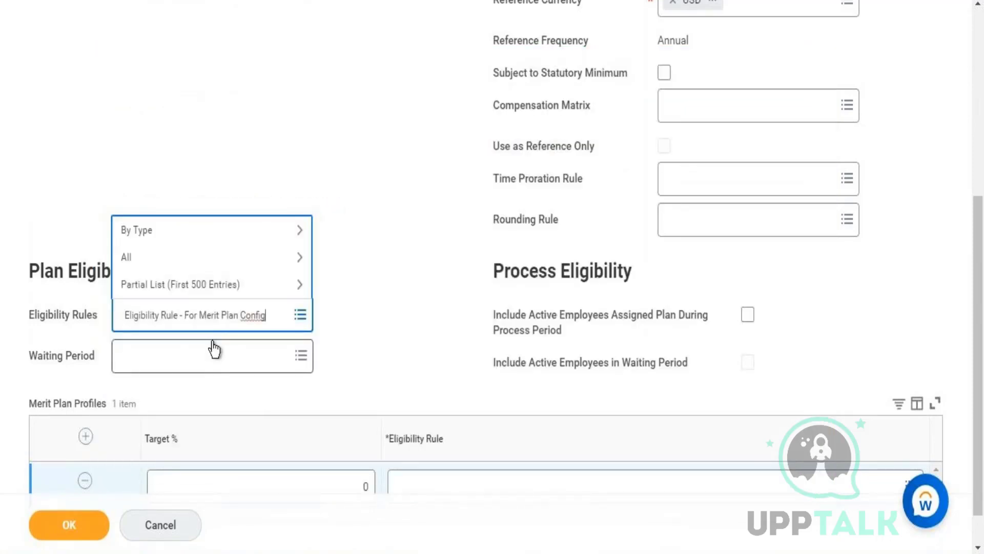
key(Return)
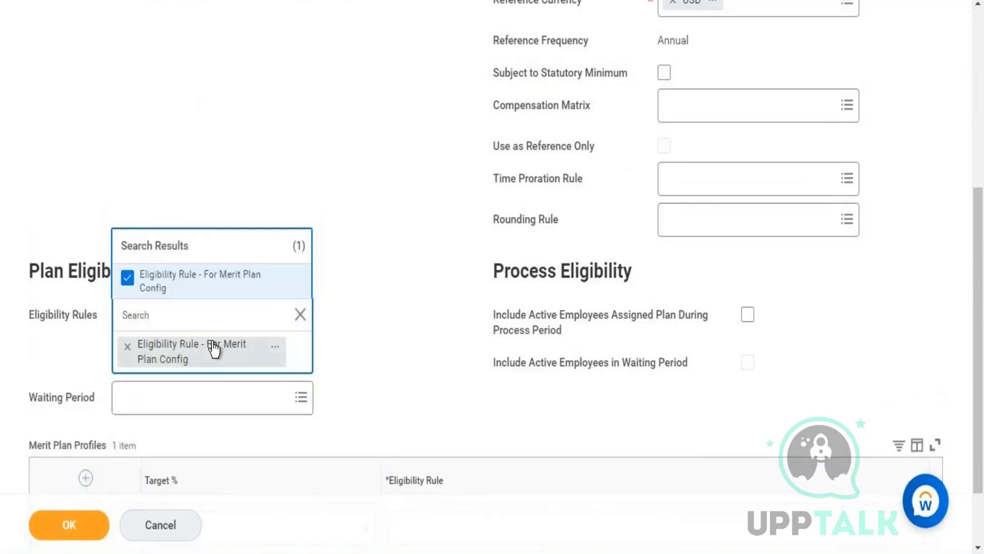
click(366, 304)
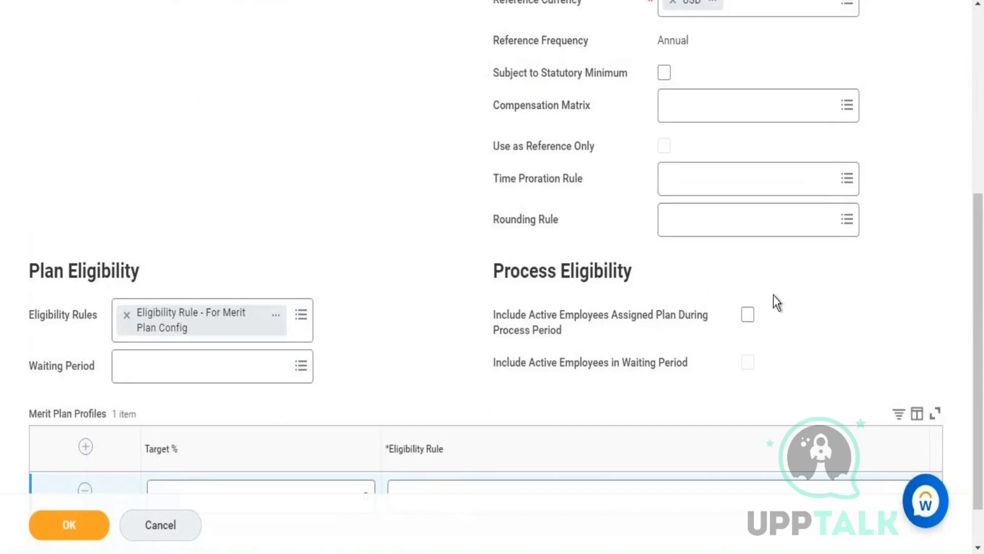
Step: Set the Target % of the Merit Plan Profiles row to 3 and open the row's Eligibility Rule for entry
drag(976, 272, 977, 364)
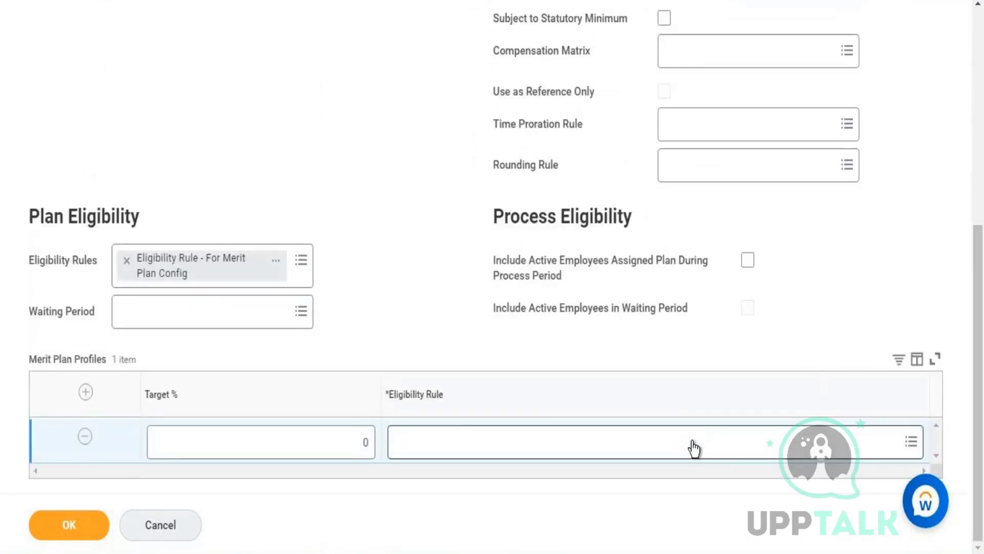
click(319, 448)
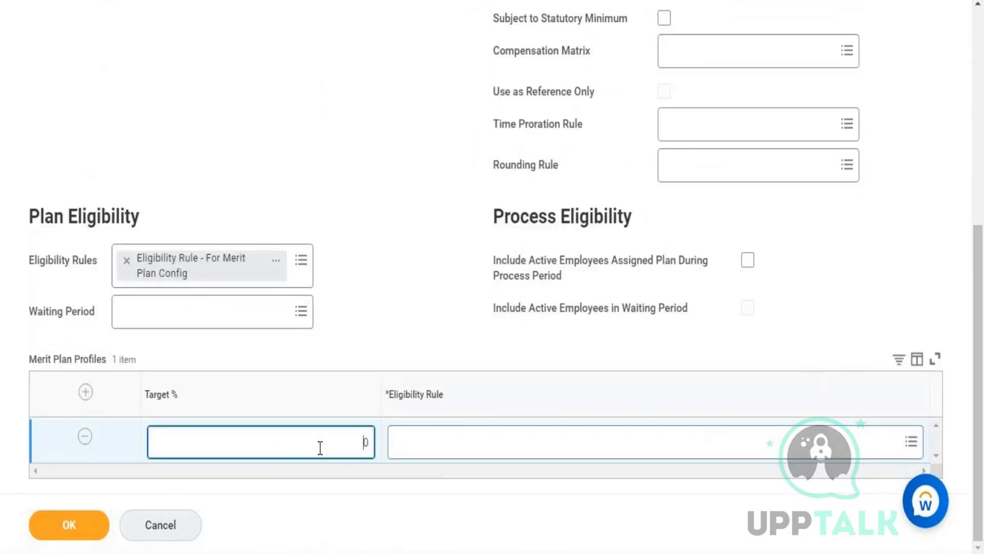
text(3)
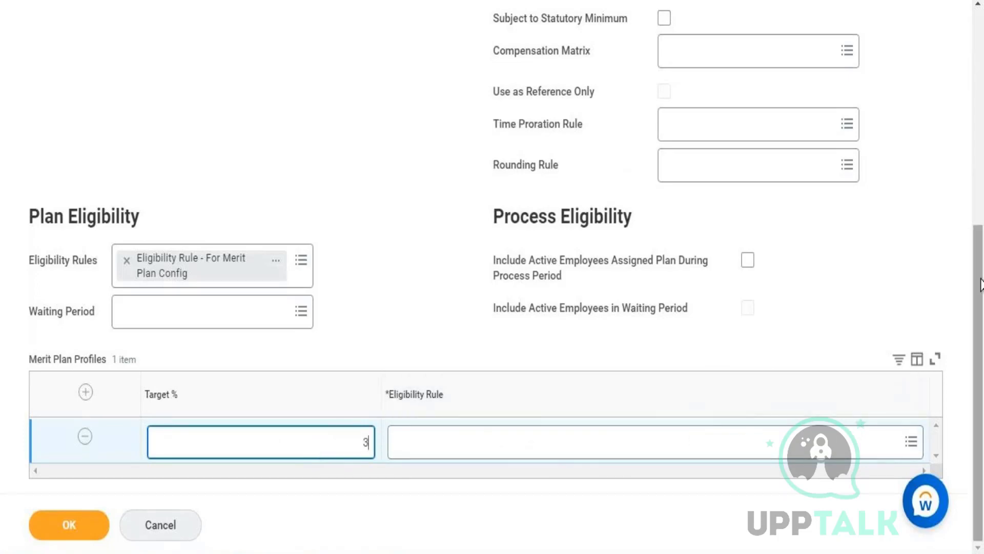
click(796, 447)
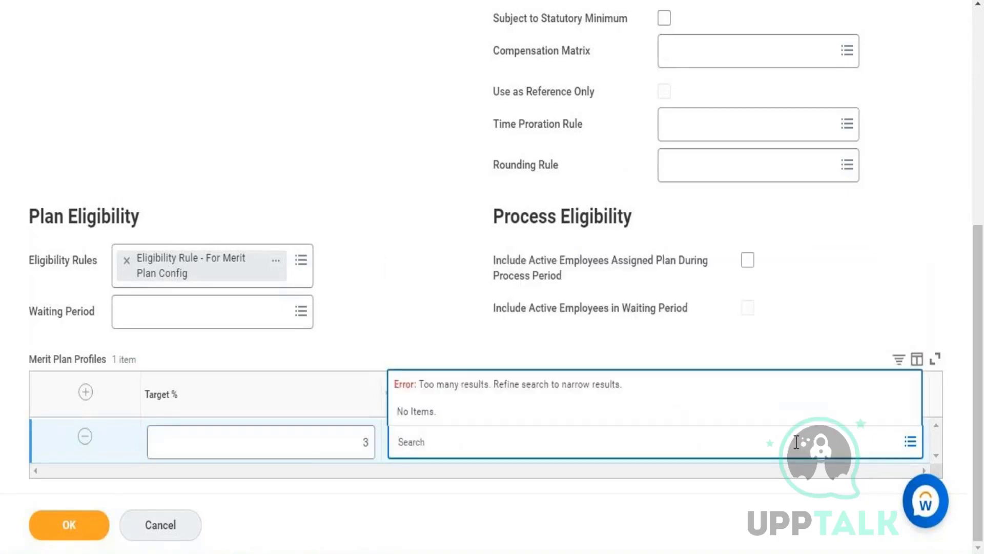
text(Melissa)
key(BackSpace)
key(BackSpace)
key(BackSpace)
key(BackSpace)
key(BackSpace)
key(BackSpace)
key(BackSpace)
Step: Switch to Notepad and copy the rule name "Comp Eligibility Rue - Organization(Director Tax)" from the notes
key(alt+Tab)
click(330, 175)
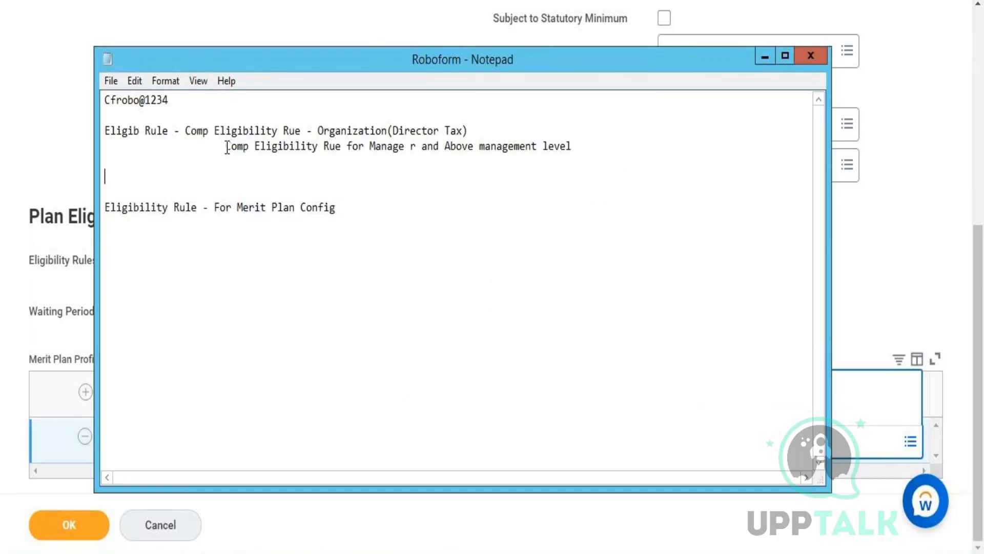
click(186, 130)
drag(191, 131, 473, 123)
key(ctrl+c)
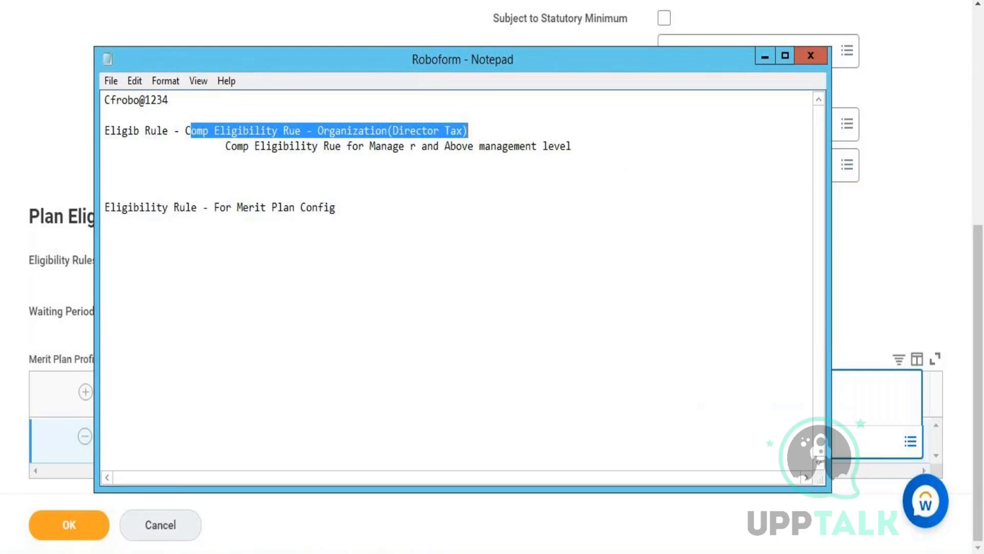
Step: Back in Workday, select "Comp Eligibility Rue - Organization(Director Tax)" as the profile row's eligibility rule and submit the merit plan
key(alt+Tab)
key(ctrl+v)
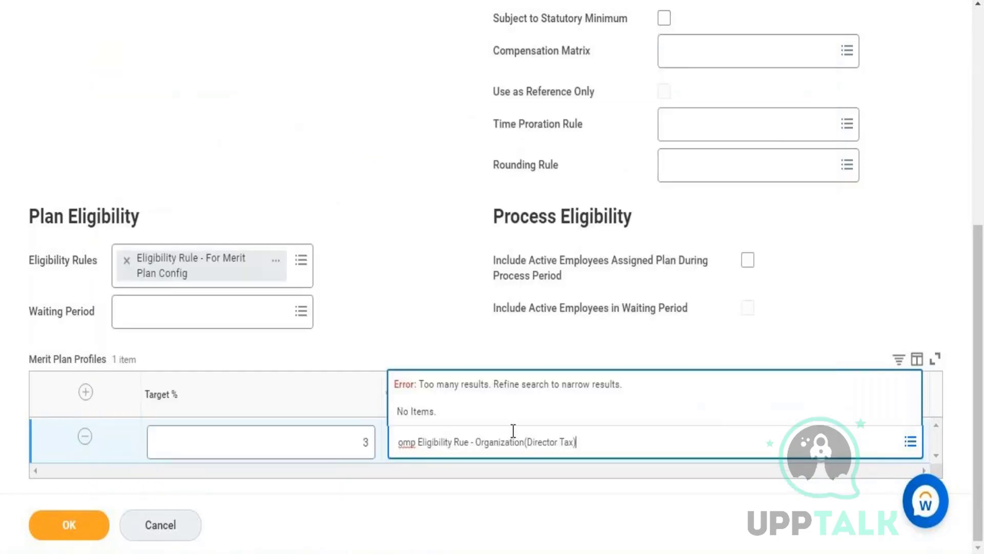
click(393, 443)
text(C)
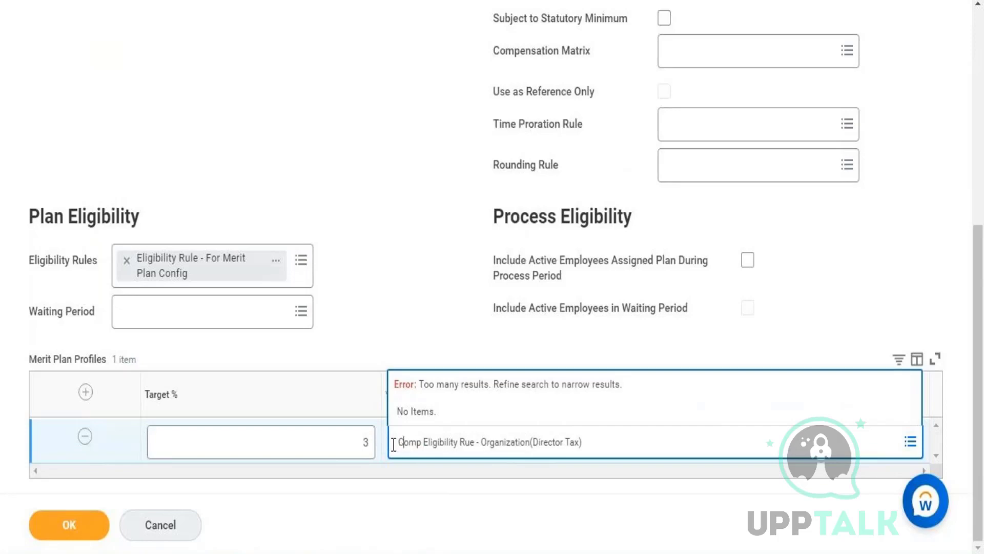
key(Return)
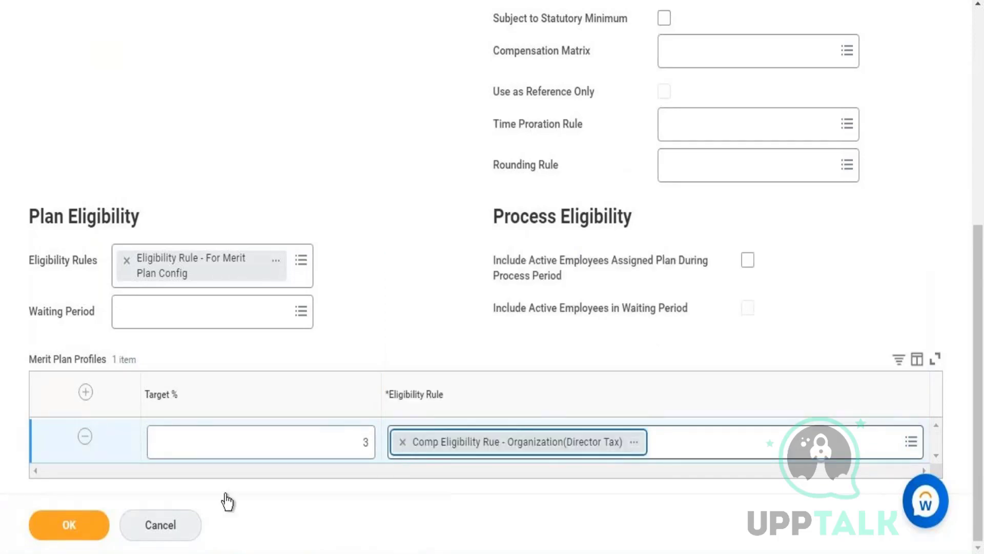
click(81, 536)
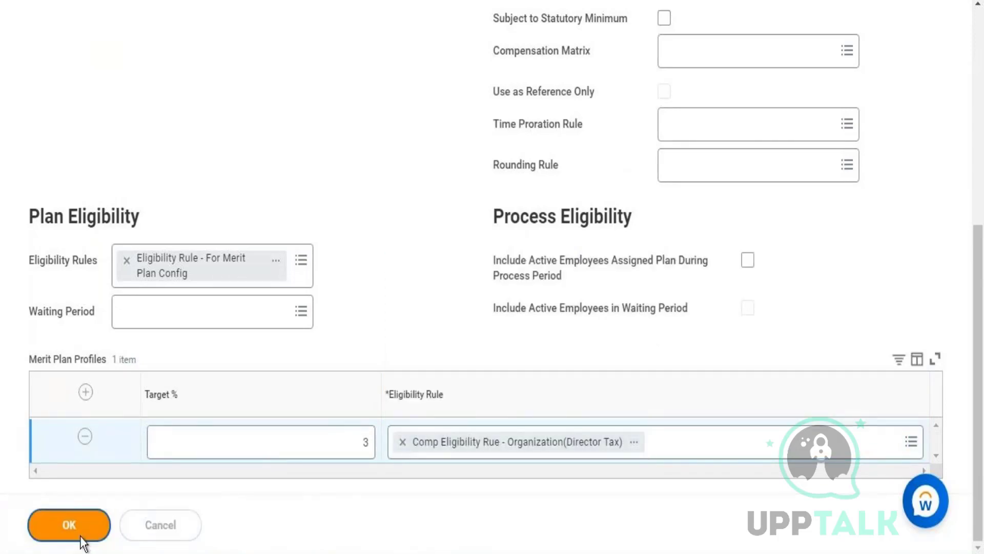